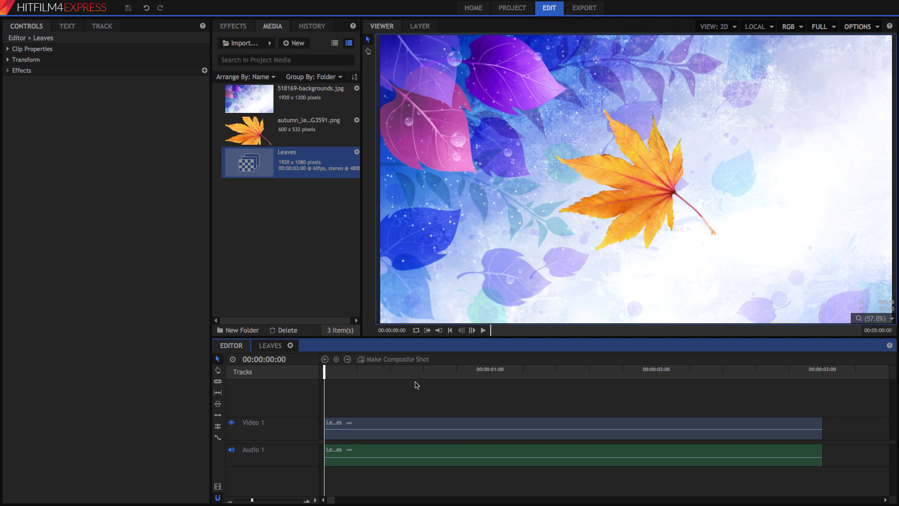
- Open the new media list to begin placing the Leaves composite on the timeline
click(295, 43)
- Select the Leaves clip and open its composite, showing the autumn-leaf and background layers
click(267, 236)
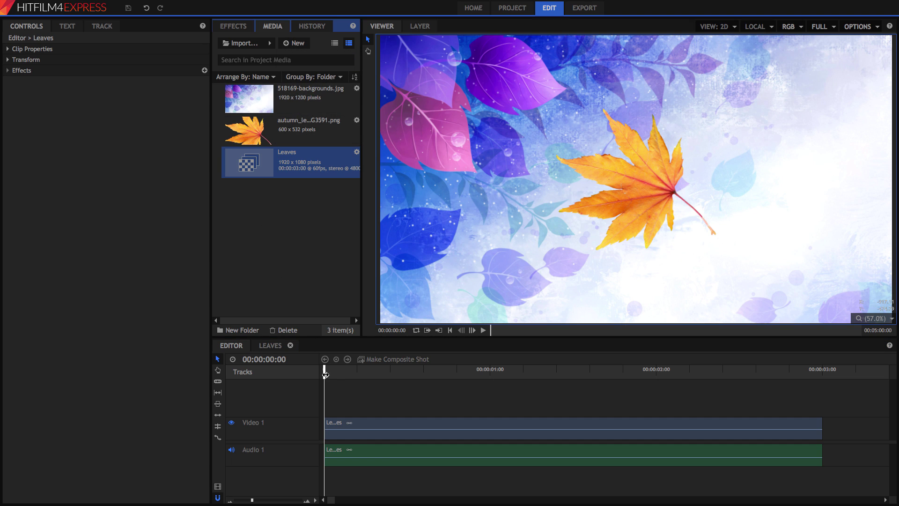
click(368, 422)
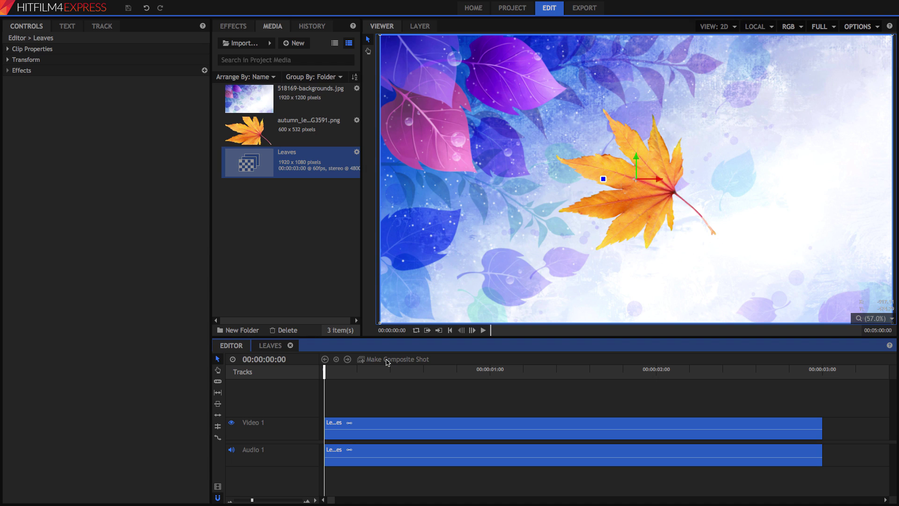
click(378, 393)
click(271, 347)
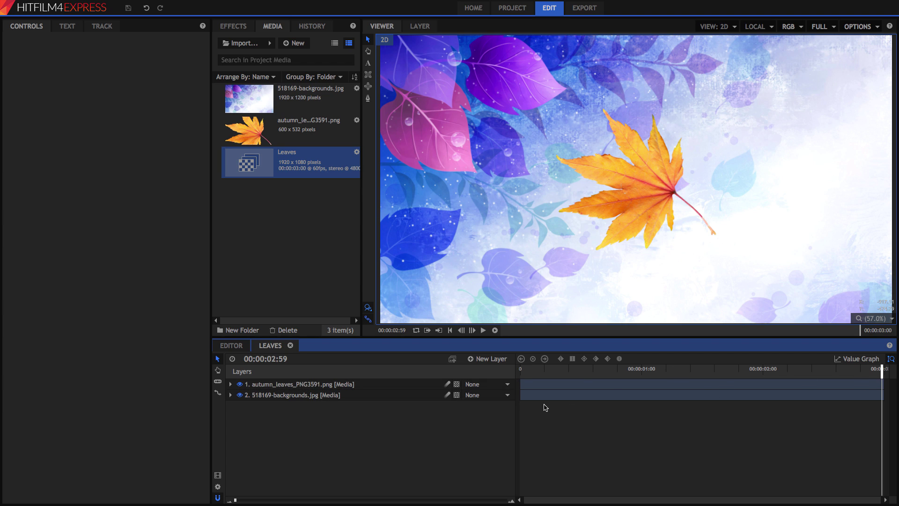
- Select the autumn leaf layer and expand its Transform properties
click(330, 385)
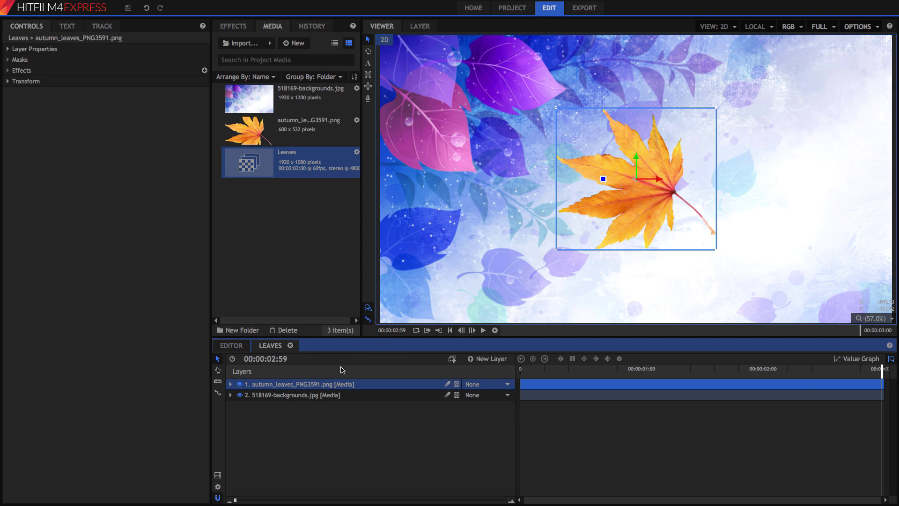
drag(660, 175, 827, 151)
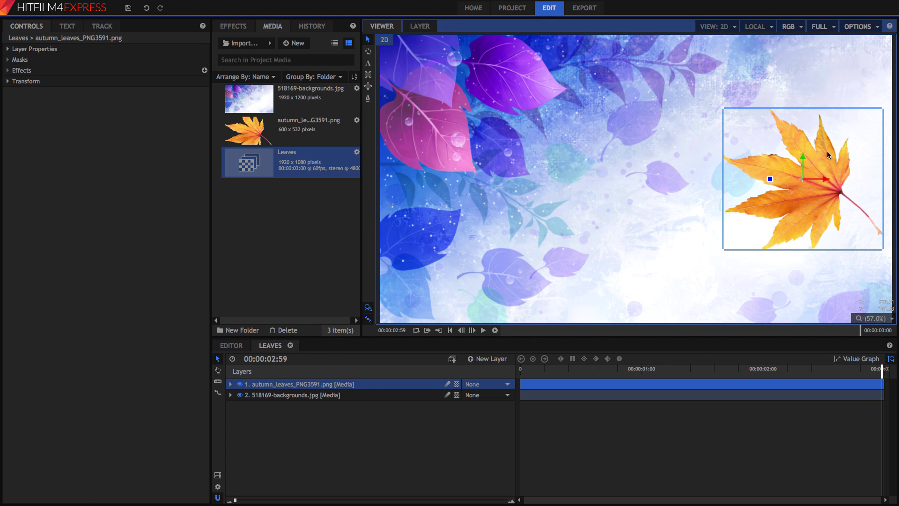
key(ctrl+z)
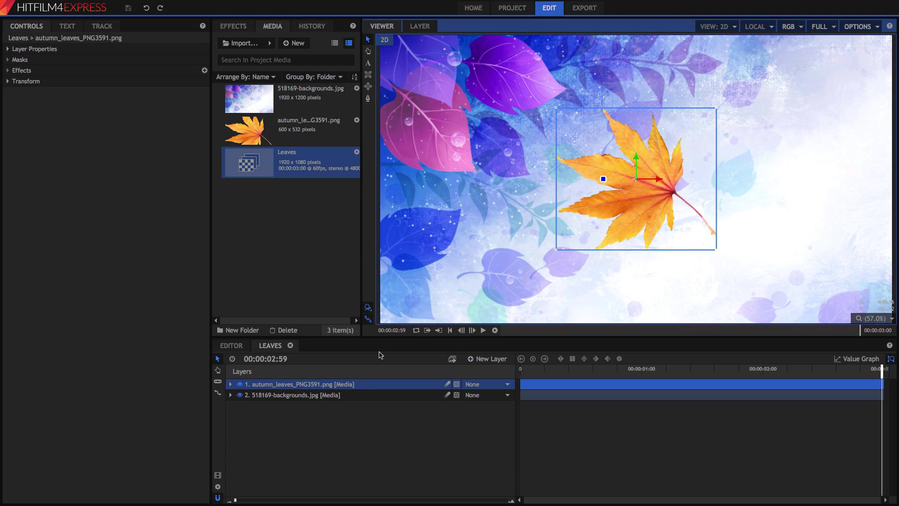
click(230, 384)
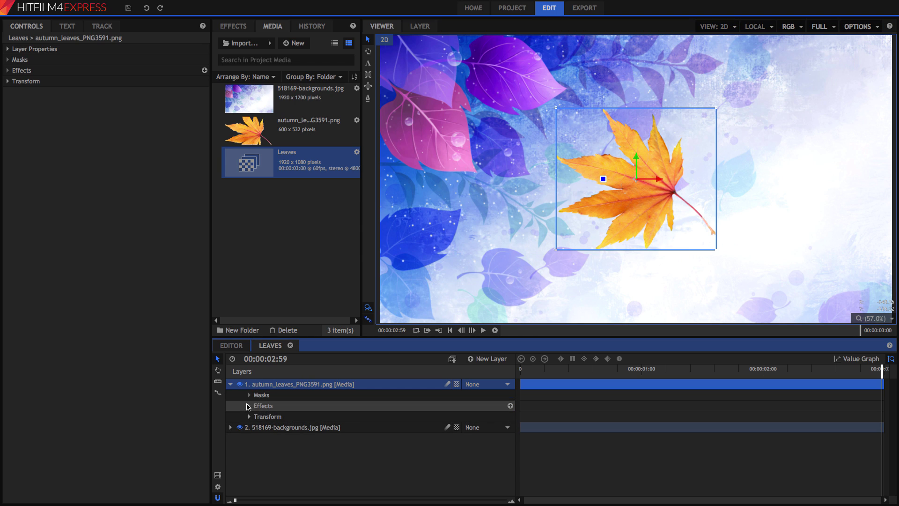
click(250, 417)
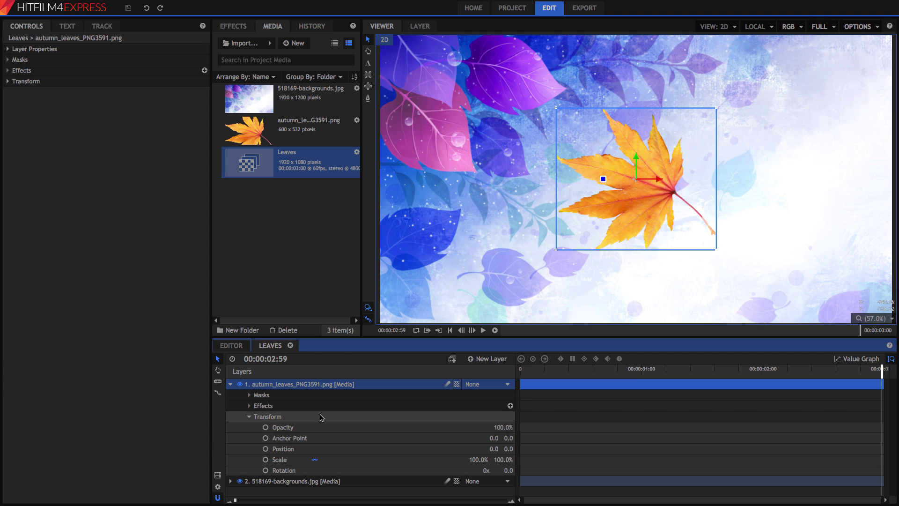
click(255, 419)
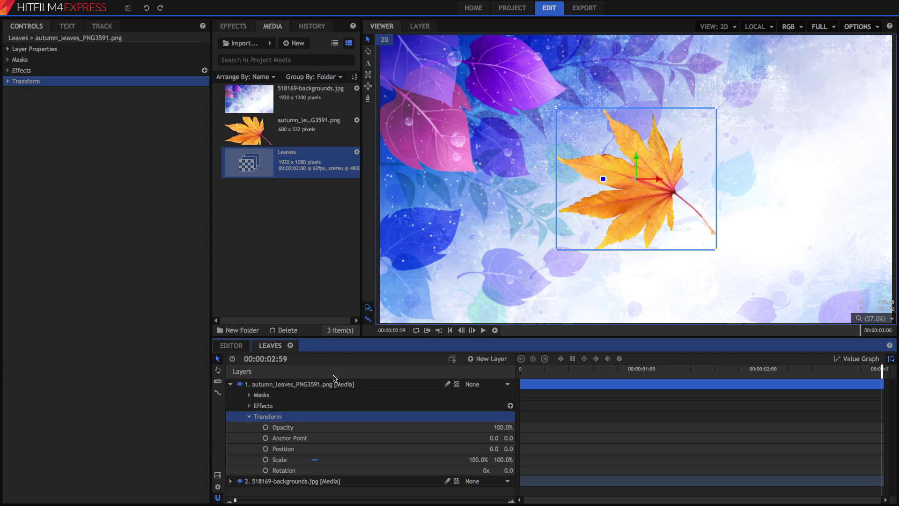
- Set the leaf's Position X to -600 and bring the playhead back to the start
click(294, 450)
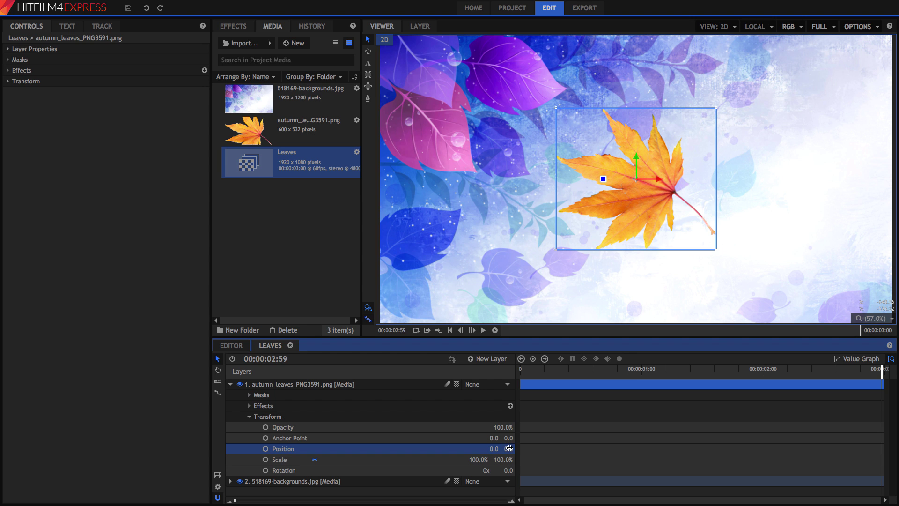
drag(509, 448, 450, 448)
key(ctrl+z)
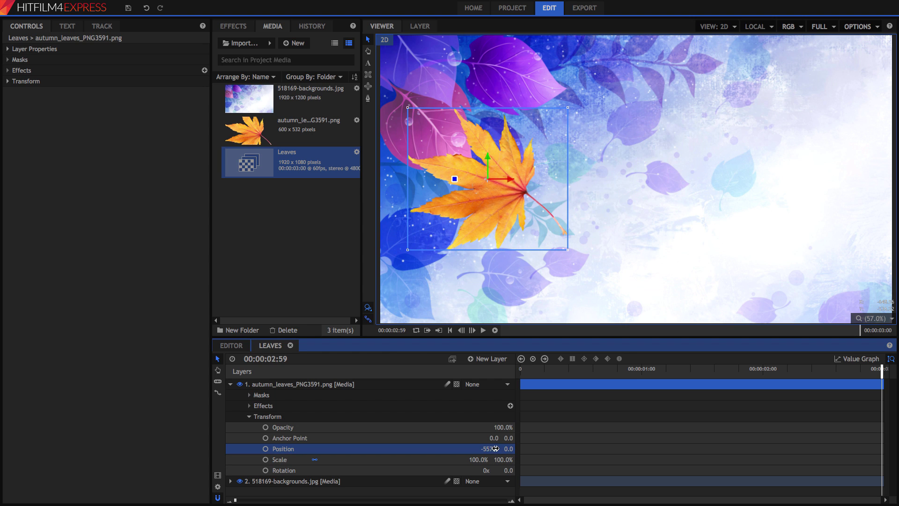
click(495, 448)
text(-600)
key(Return)
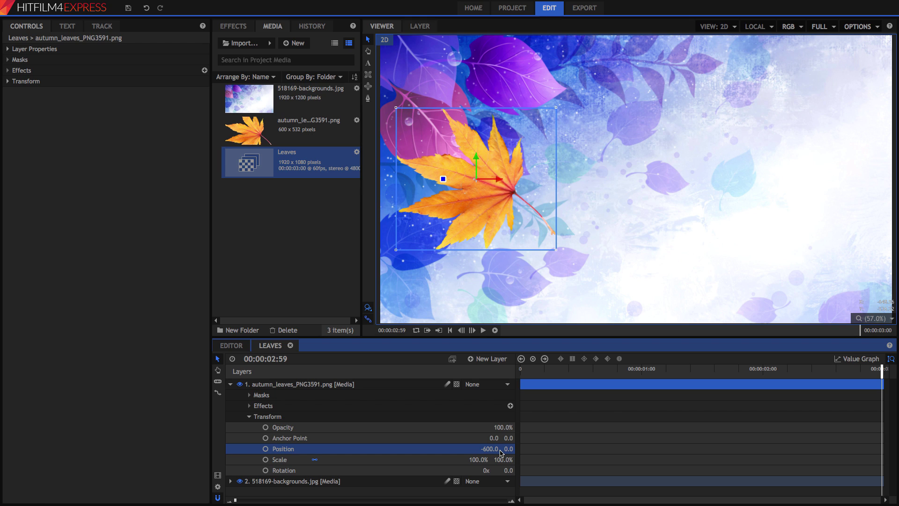
drag(529, 370, 444, 417)
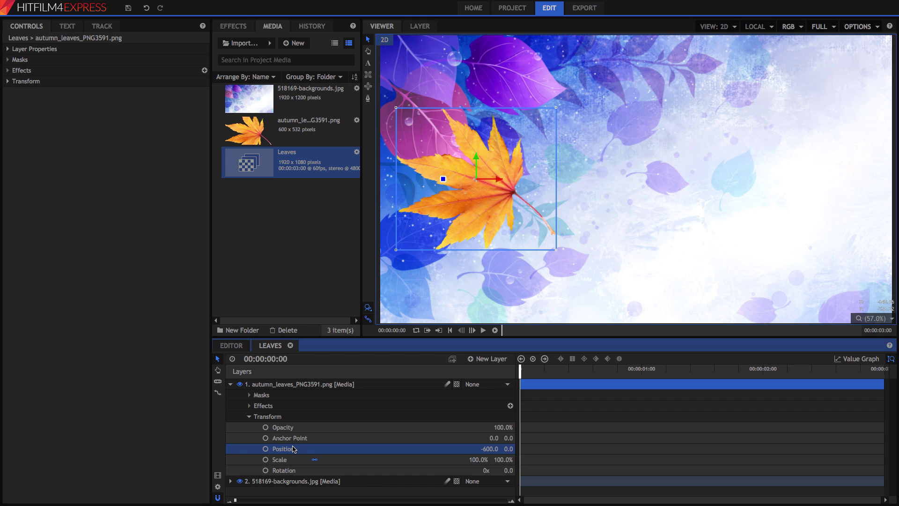
- Keyframe the leaf's Position at the start, then set Position X to 600 at the last frame
click(265, 449)
click(520, 449)
drag(532, 377, 882, 370)
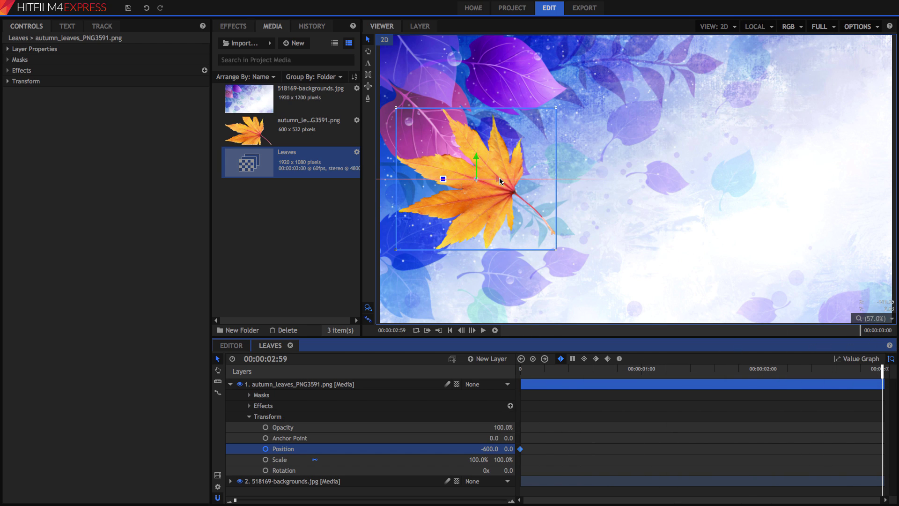
click(485, 449)
text(600)
key(Return)
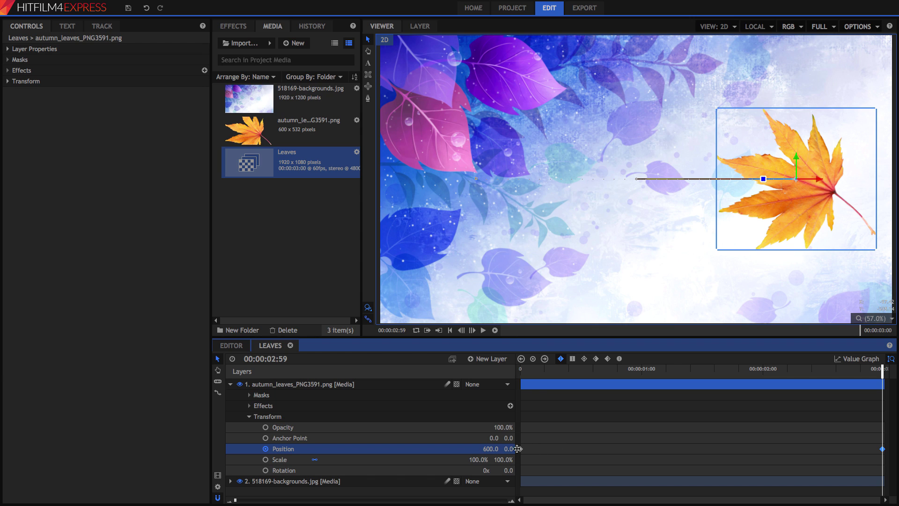
- Raise the end Position Y to 238, preview, and lower the starting Y to -202
drag(506, 448, 524, 449)
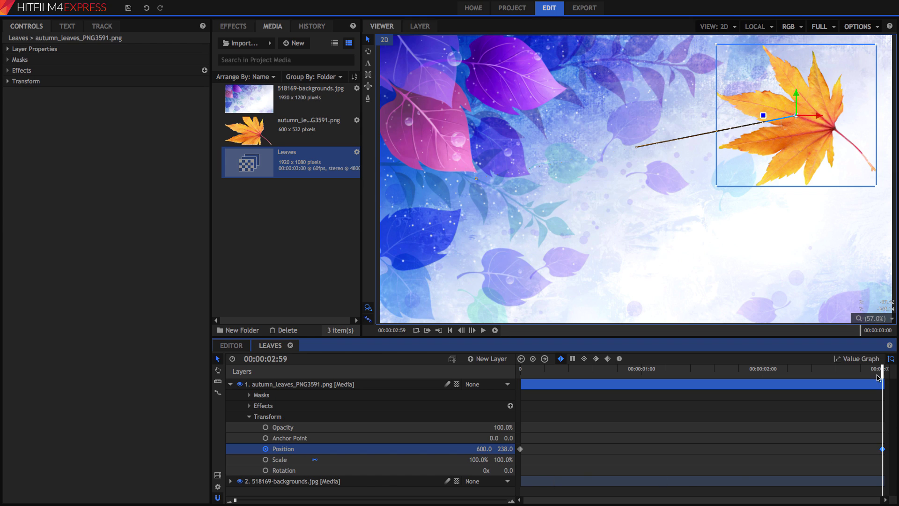
drag(541, 370, 520, 370)
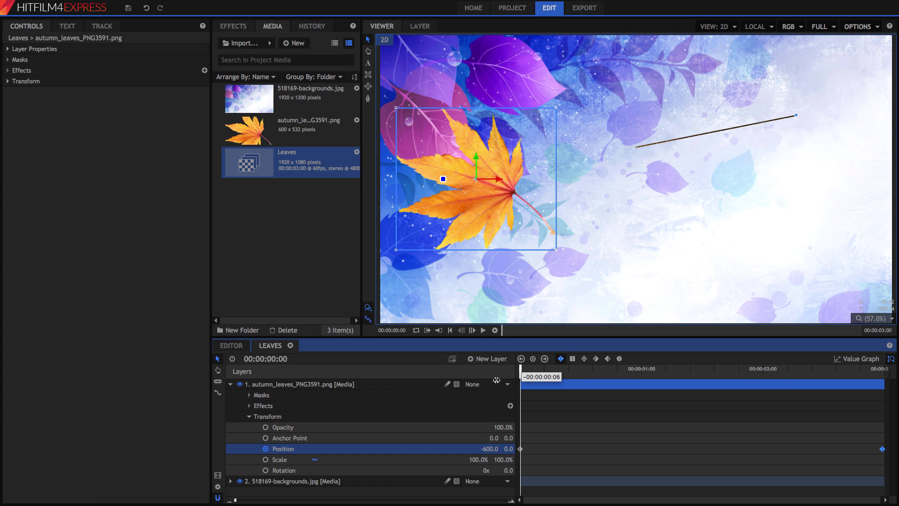
key(space)
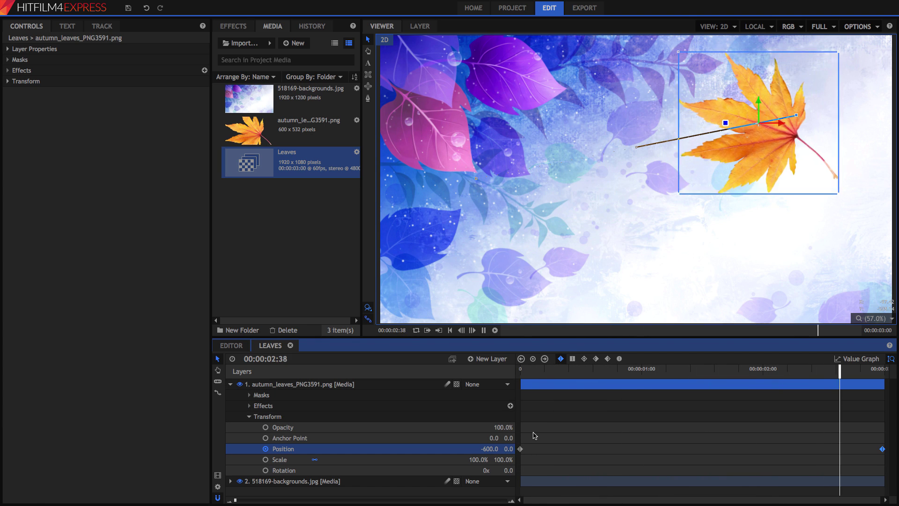
drag(528, 368, 513, 372)
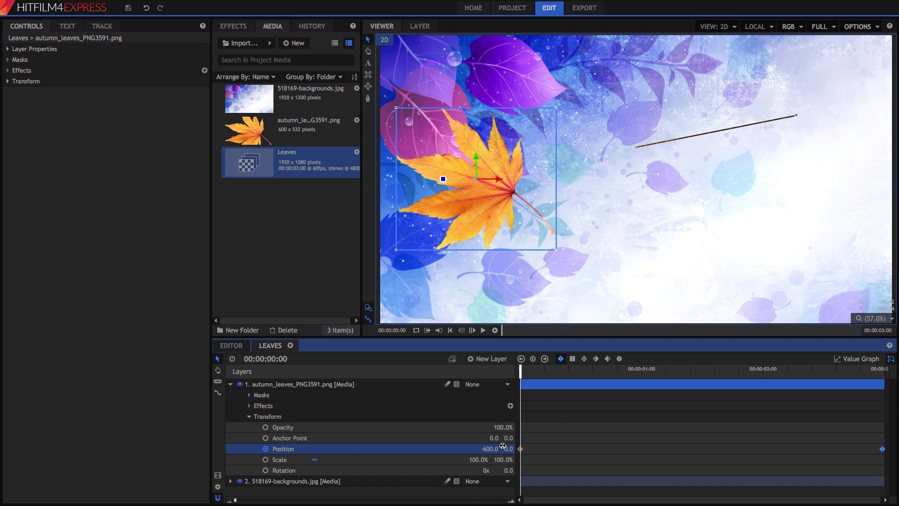
drag(506, 449, 505, 448)
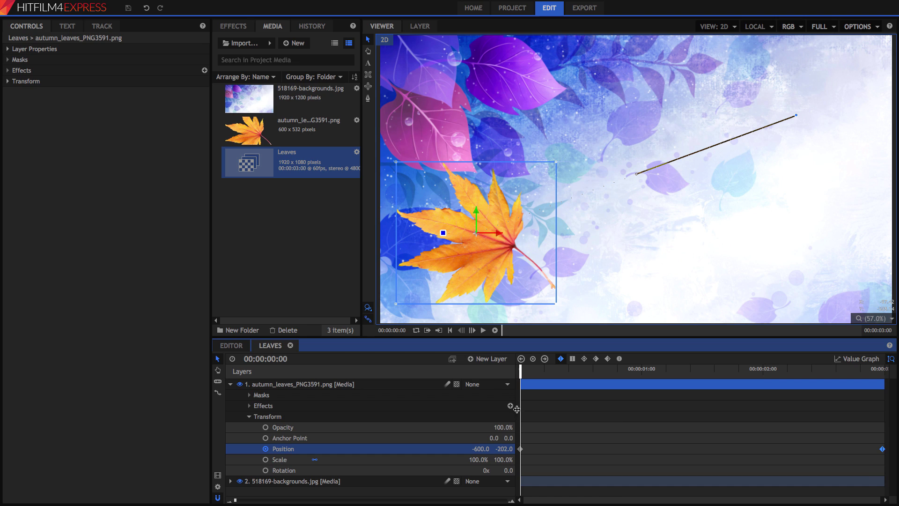
click(424, 471)
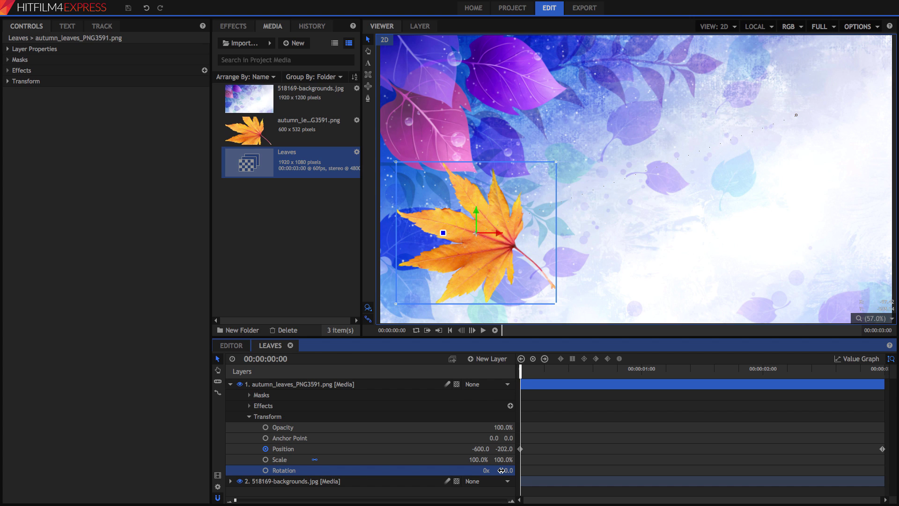
- Enable Rotation keyframing on the leaf at the first frame and move to the last frame
mouse_move(500, 470)
mouse_down()
mouse_move(515, 471)
mouse_move(506, 470)
mouse_up()
key(ctrl+z)
click(262, 471)
click(520, 470)
drag(539, 376, 897, 344)
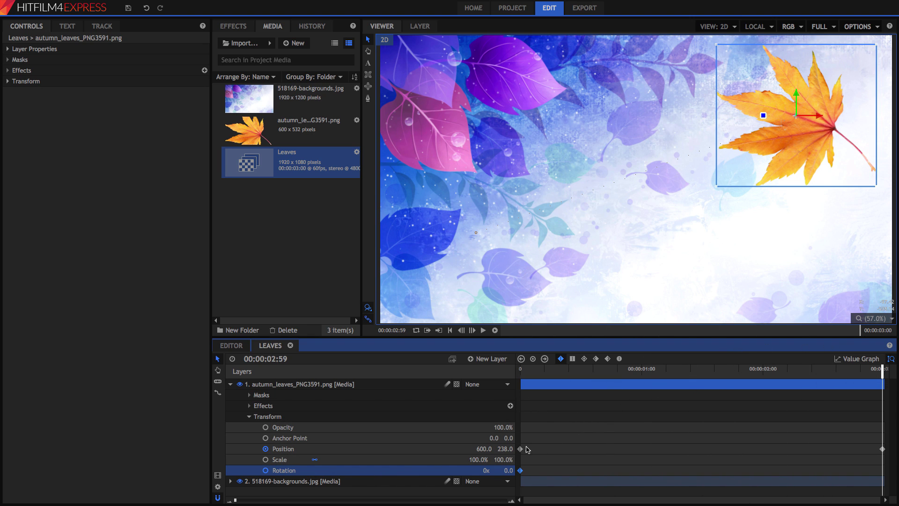
- Set the leaf's end-frame Rotation to 116.0° and scrub back to preview the spin
drag(504, 472, 558, 471)
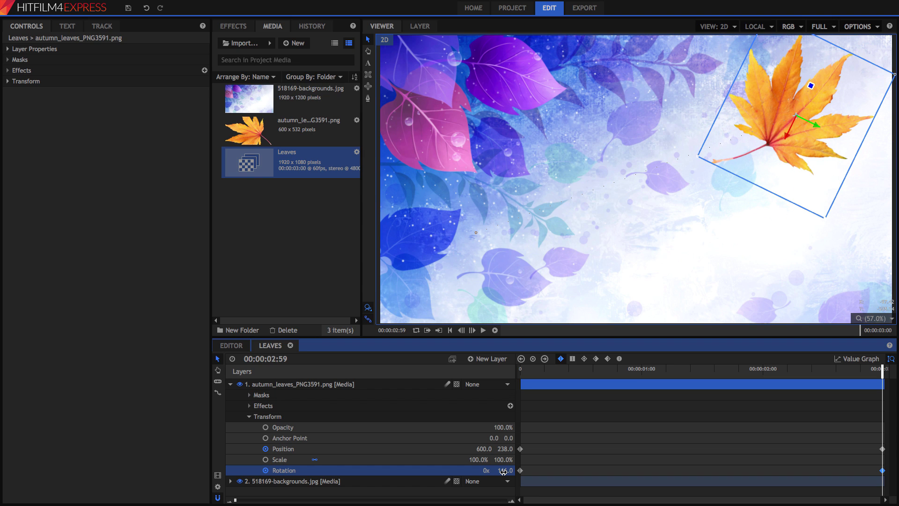
click(574, 463)
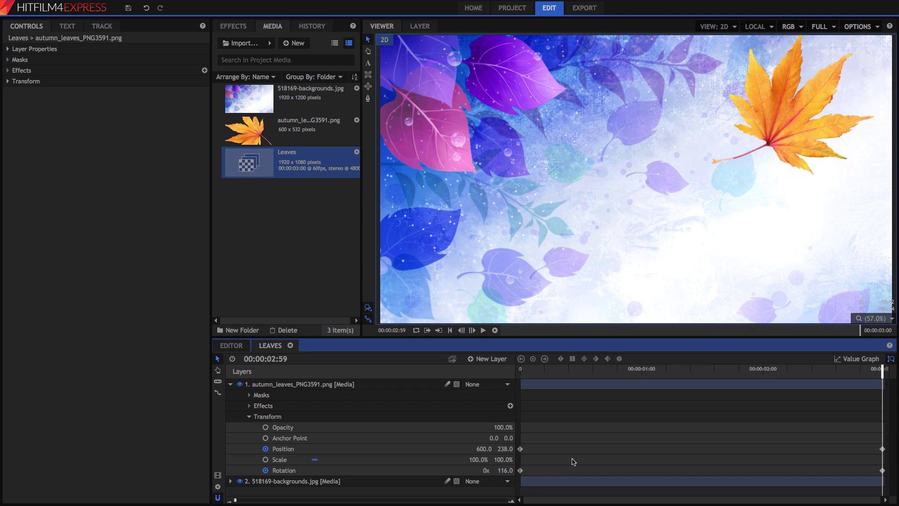
click(487, 469)
key(Return)
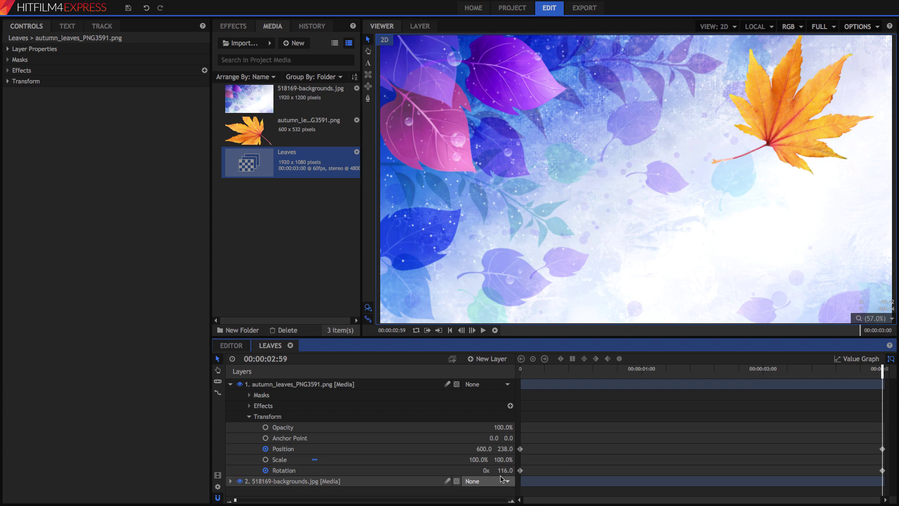
click(487, 469)
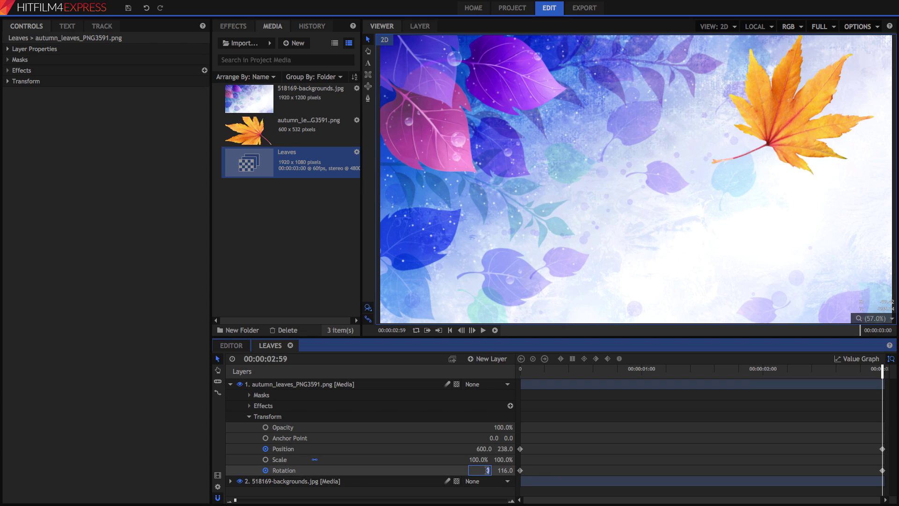
key(Return)
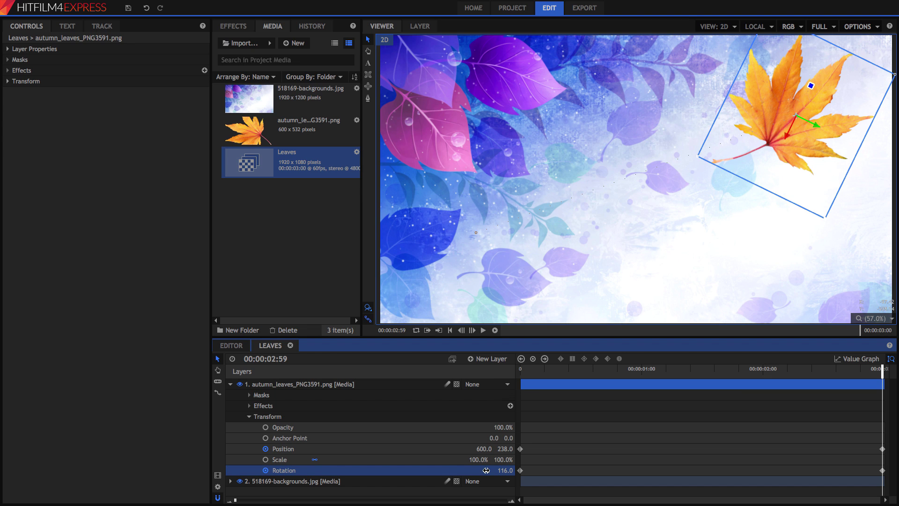
drag(548, 374, 505, 376)
click(661, 371)
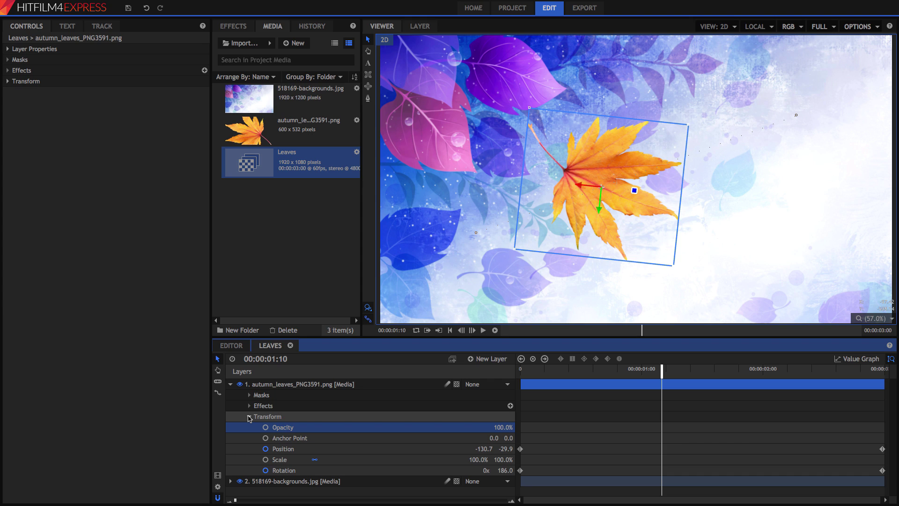
- Select the background layer and expand its Hue Shift effect settings
click(230, 384)
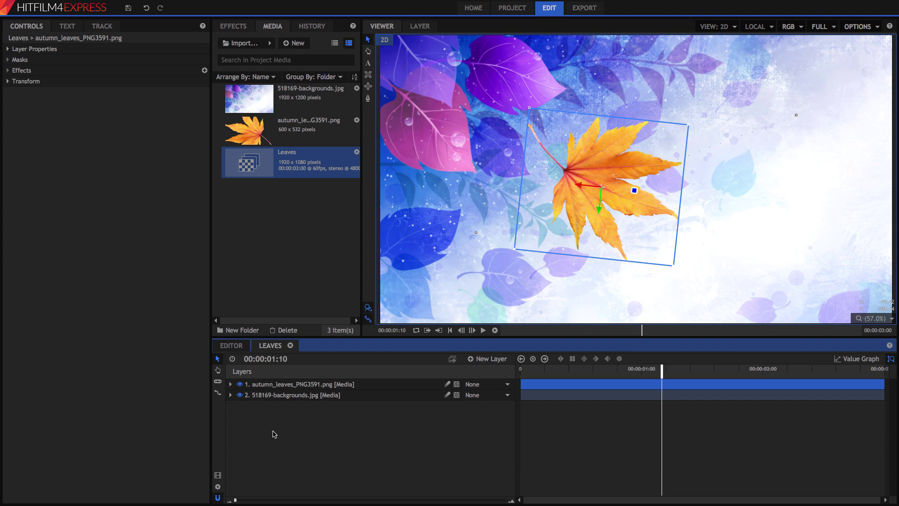
click(289, 396)
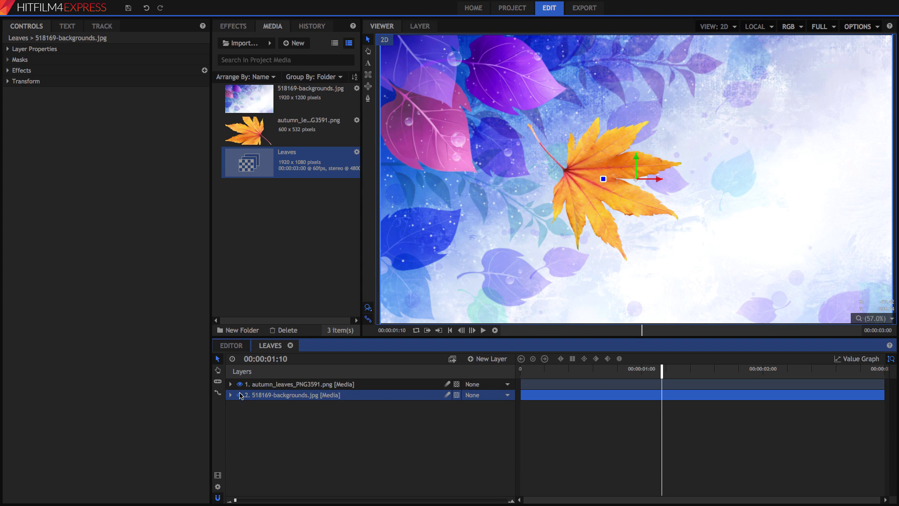
click(230, 396)
click(230, 396)
click(28, 29)
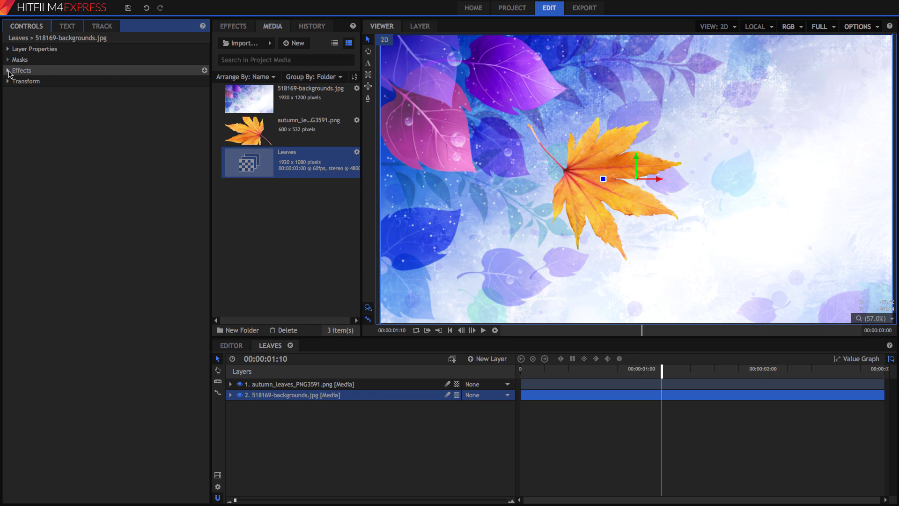
click(8, 71)
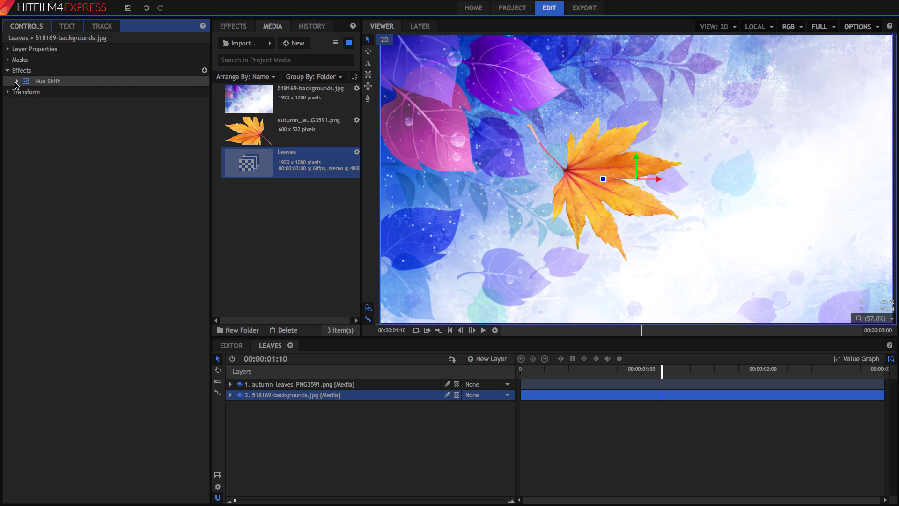
click(16, 82)
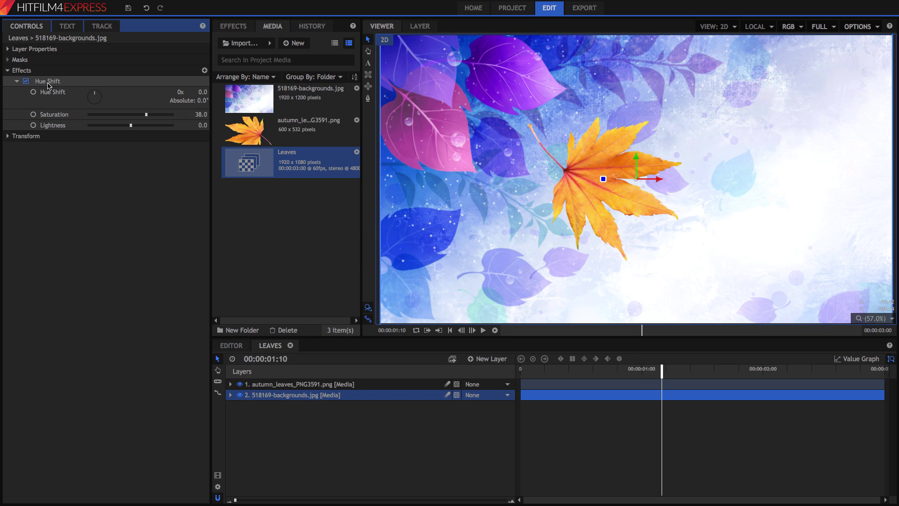
- Reset Hue Shift to 0.0 and keyframe it at the first frame
drag(97, 93, 92, 72)
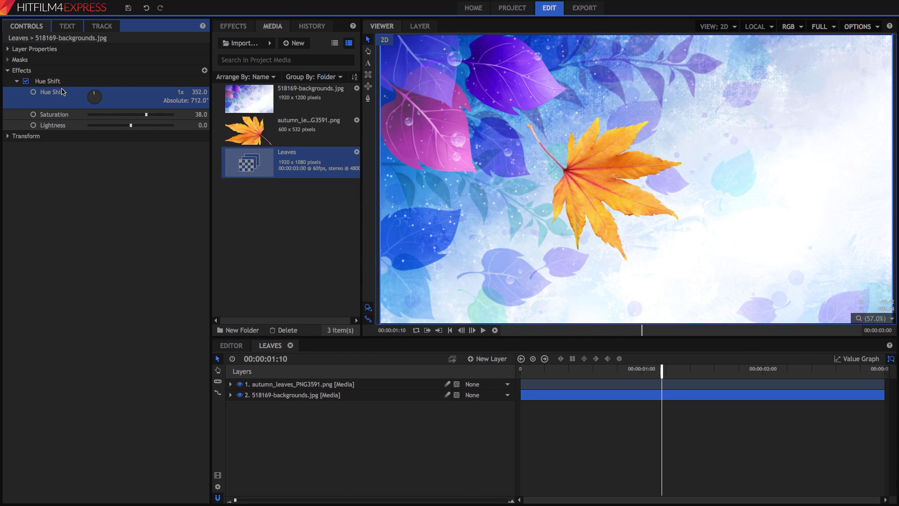
click(199, 92)
text(0)
key(Return)
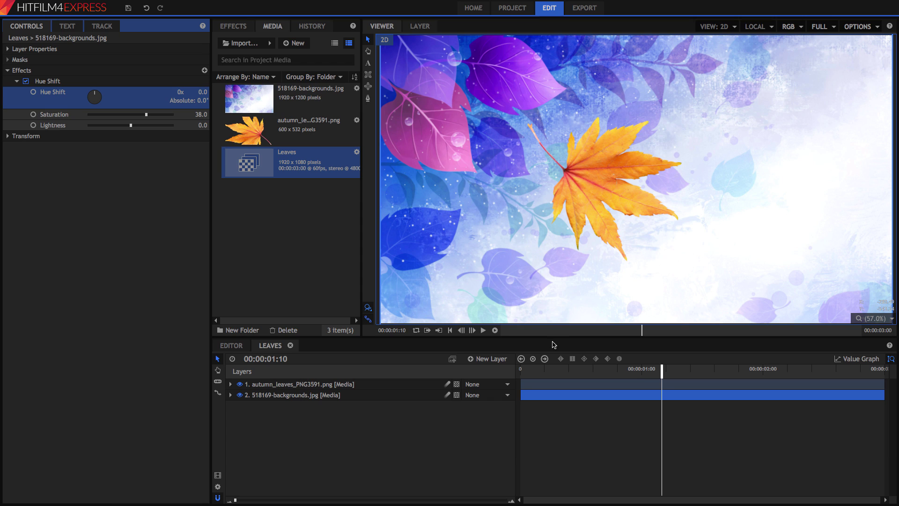
drag(538, 371, 495, 369)
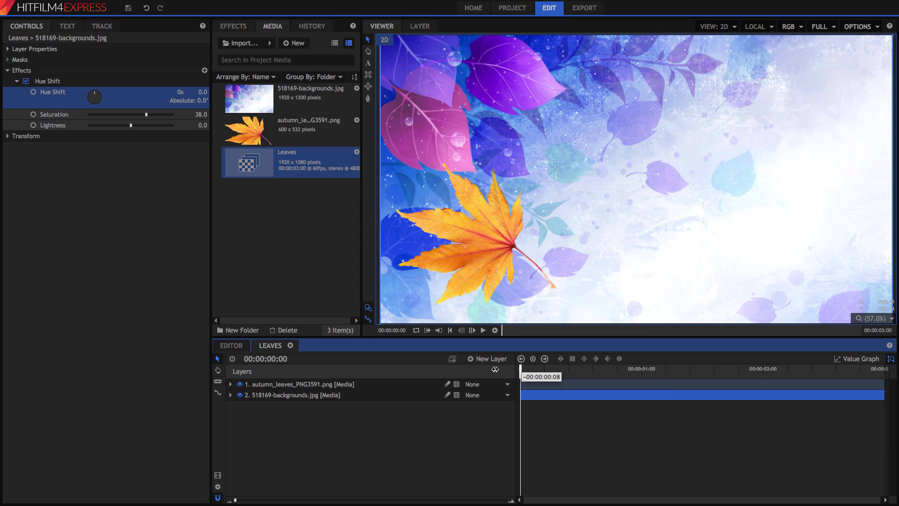
click(36, 94)
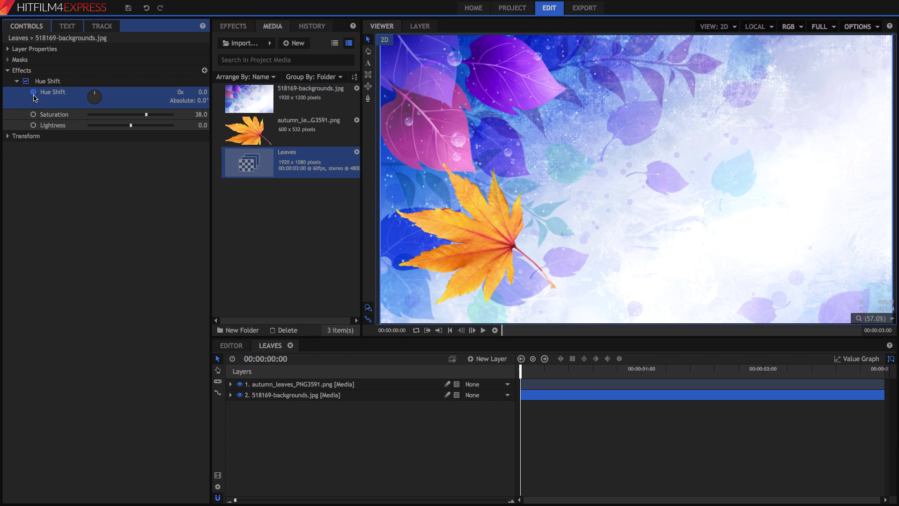
- Set Hue Shift to 1x 5.0° at the last frame and play the animation from the start
drag(523, 373, 897, 369)
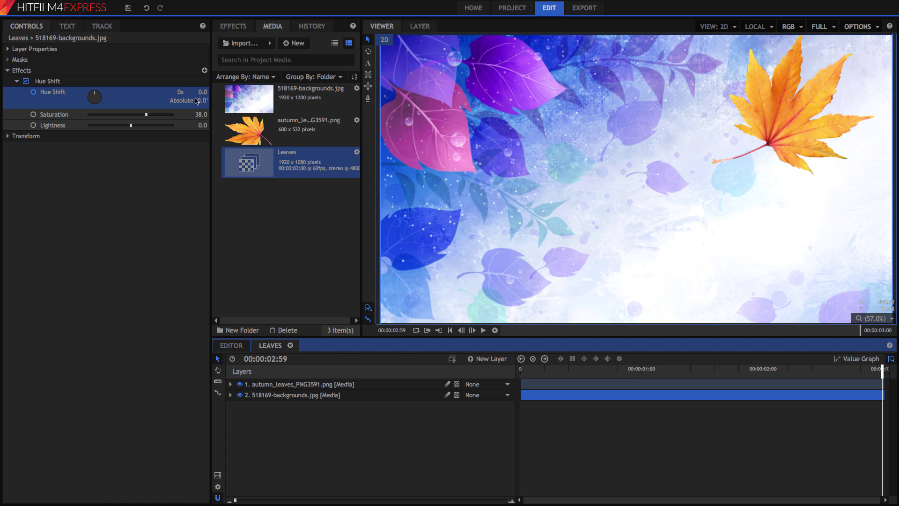
click(181, 92)
text(1)
key(Return)
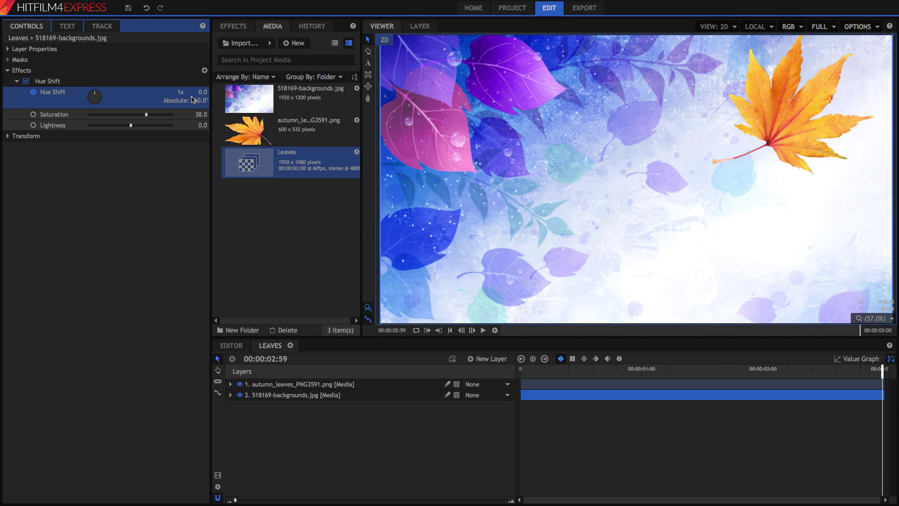
click(202, 92)
text(5)
key(Return)
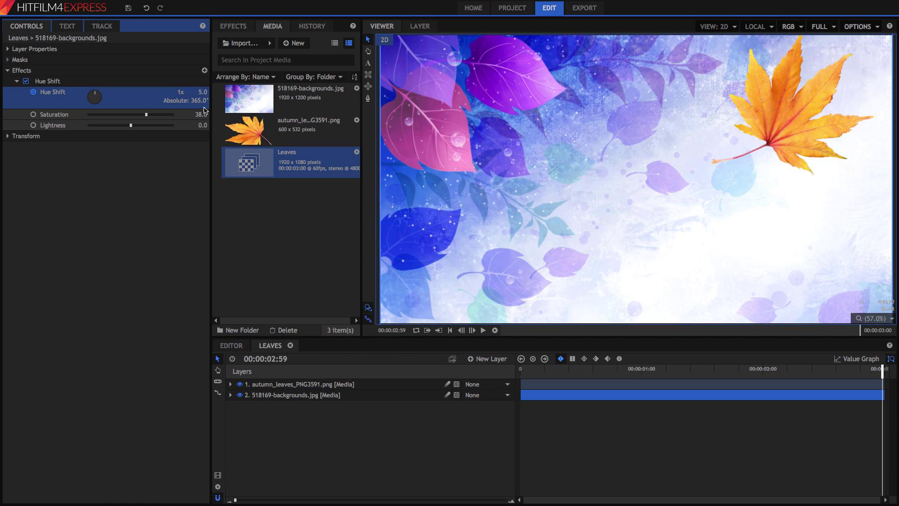
drag(542, 377, 520, 372)
key(space)
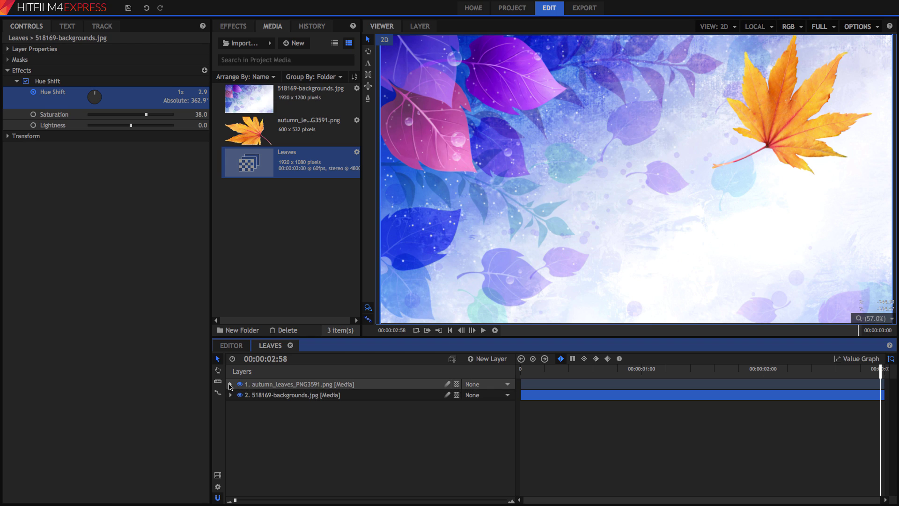
click(230, 384)
- Select the leaf layer, replay its motion from the start, and marquee-select its Position and Rotation keyframes
click(289, 386)
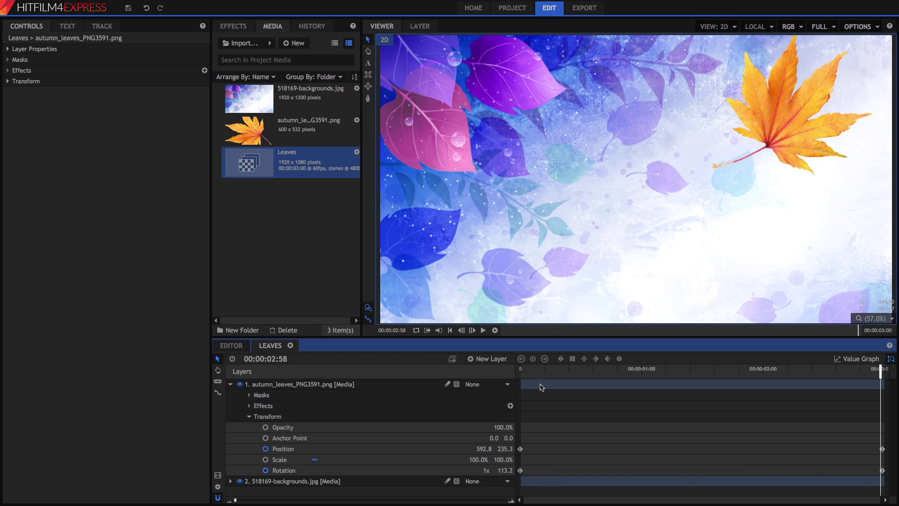
drag(541, 370, 519, 370)
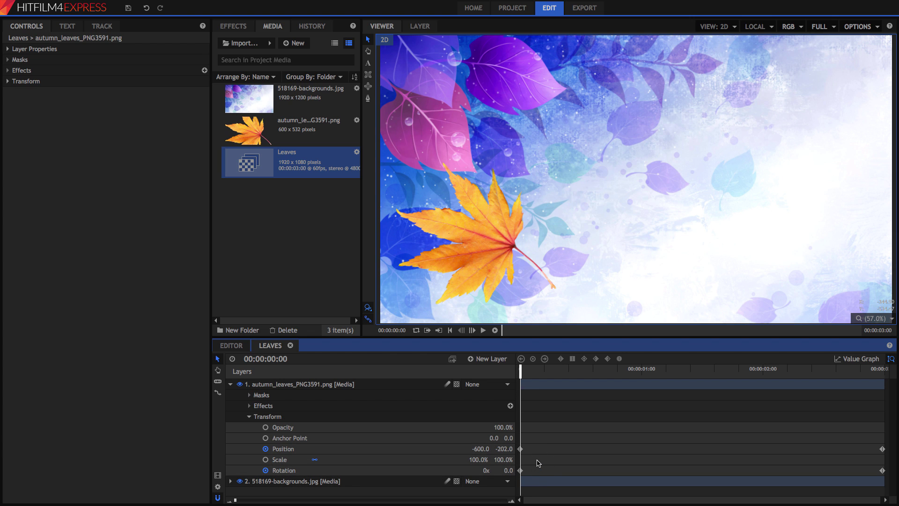
key(space)
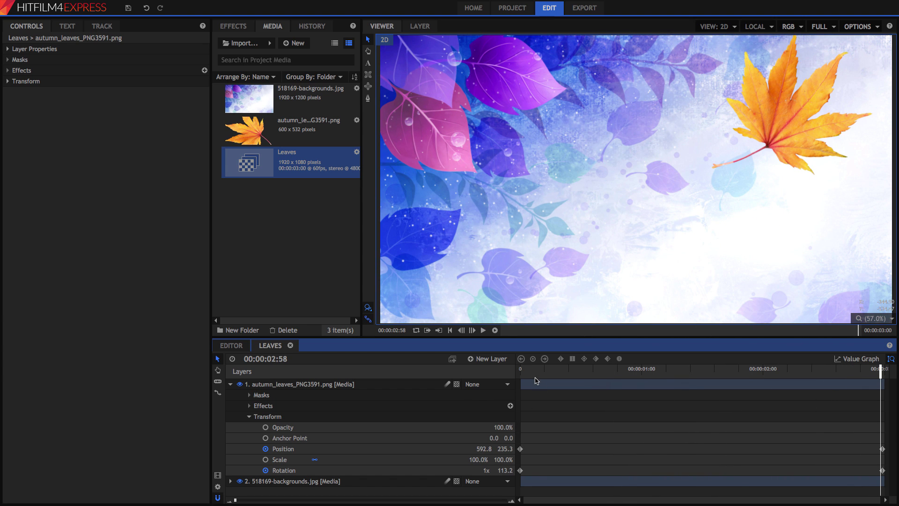
key(Home)
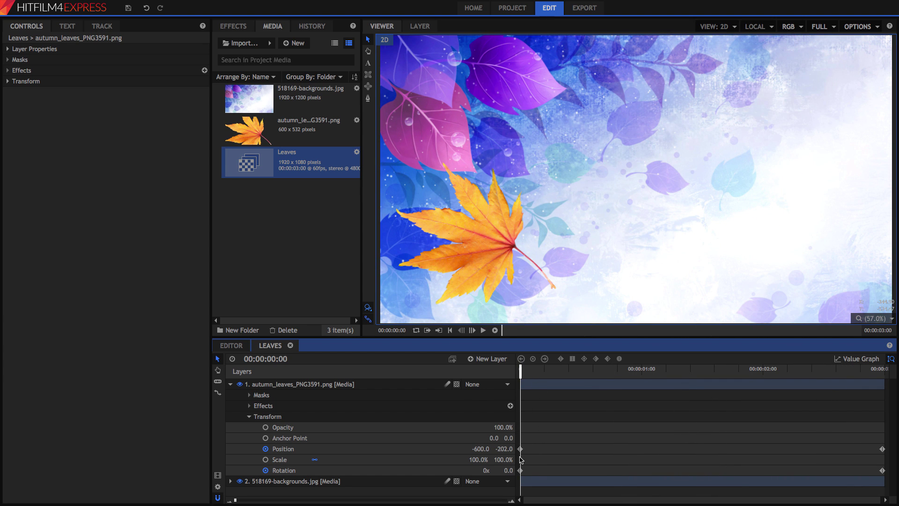
drag(519, 441, 885, 474)
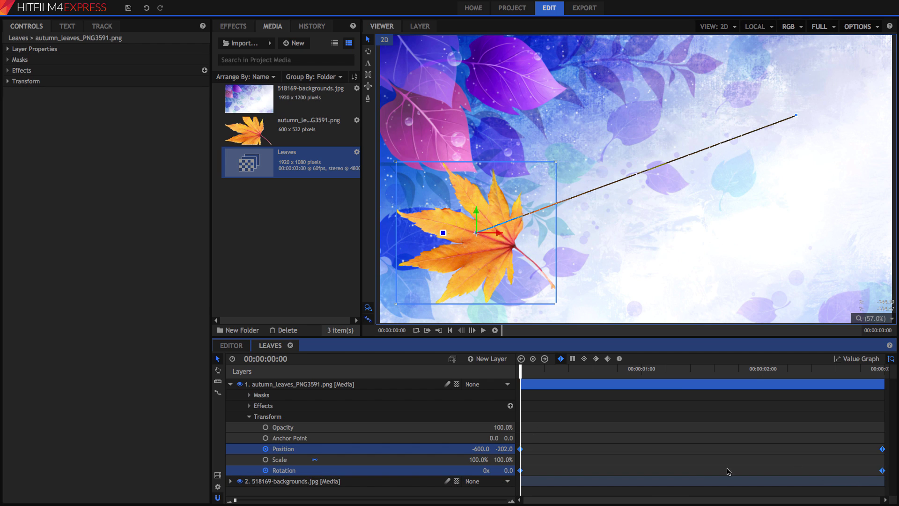
- Remove the Rotation keyframes, convert both Position keyframes to Constant, and preview the hold
click(266, 470)
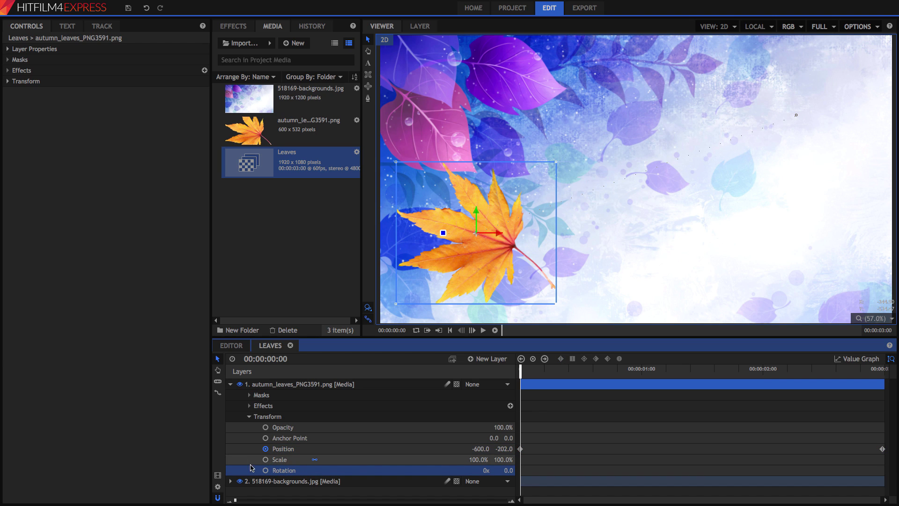
drag(521, 444, 885, 458)
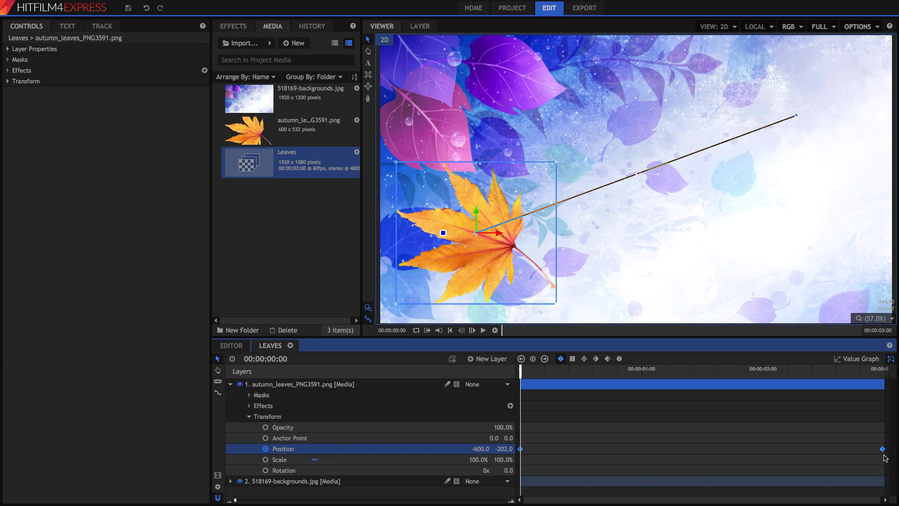
click(572, 360)
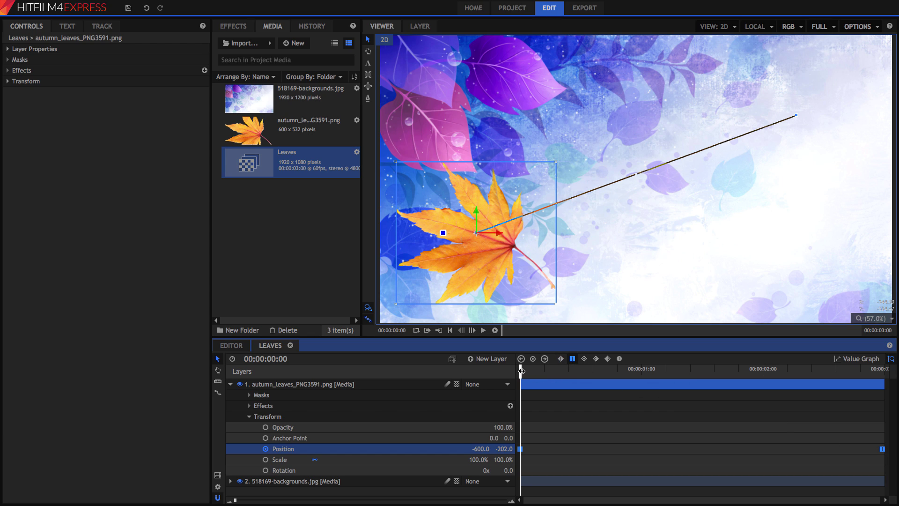
click(522, 414)
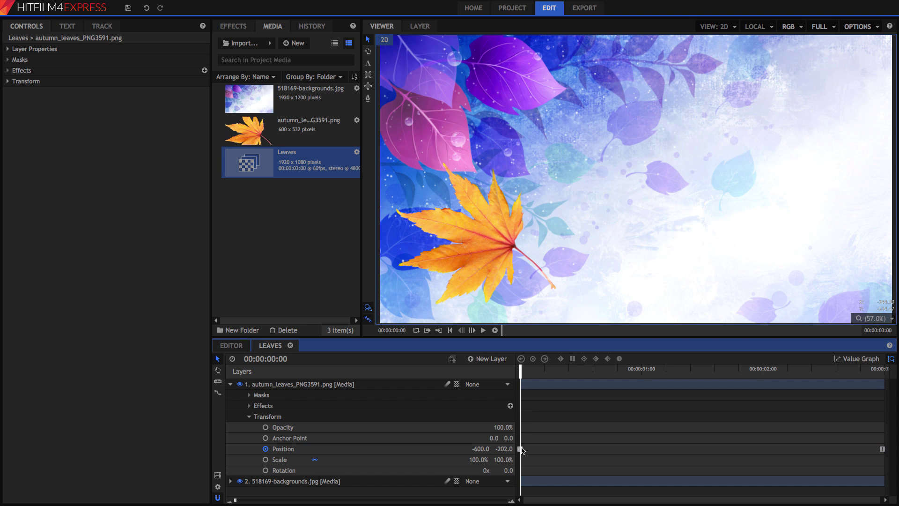
key(space)
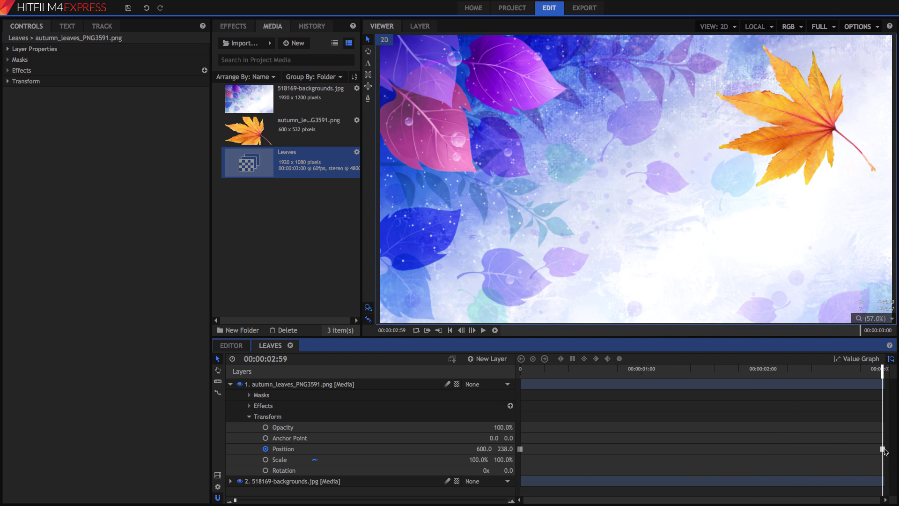
drag(790, 374, 882, 457)
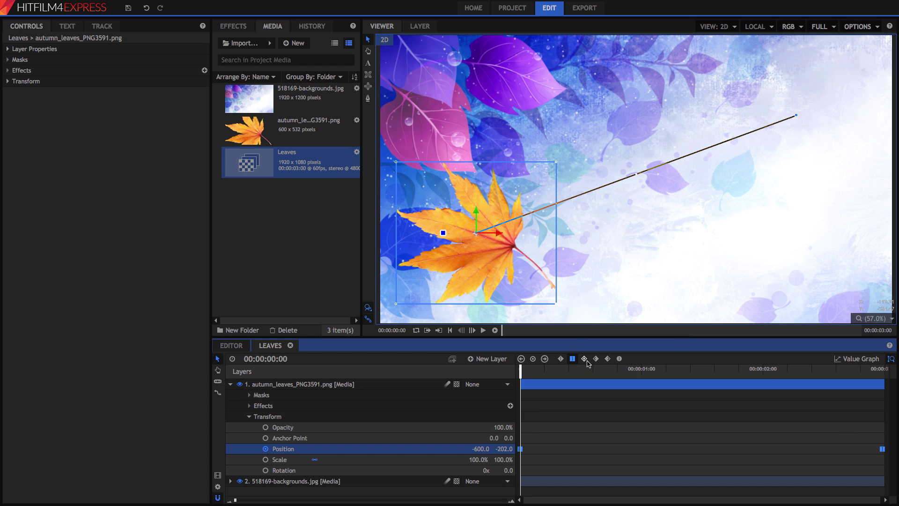
- Switch the Position keyframes back to linear and replay the leaf's motion
click(586, 360)
key(space)
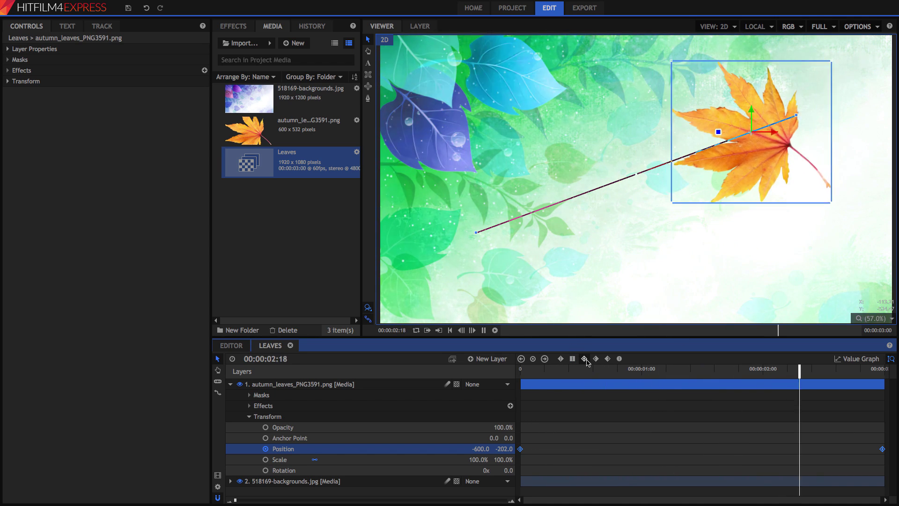
drag(528, 373, 520, 373)
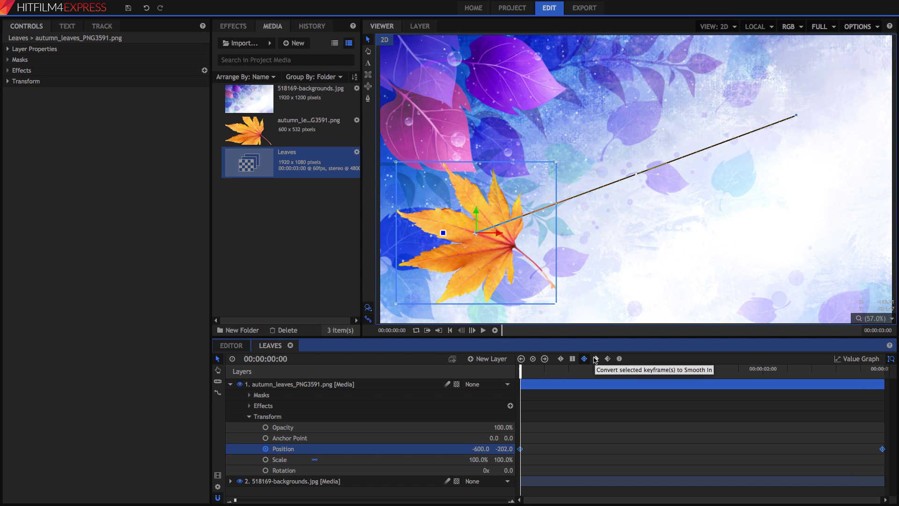
key(space)
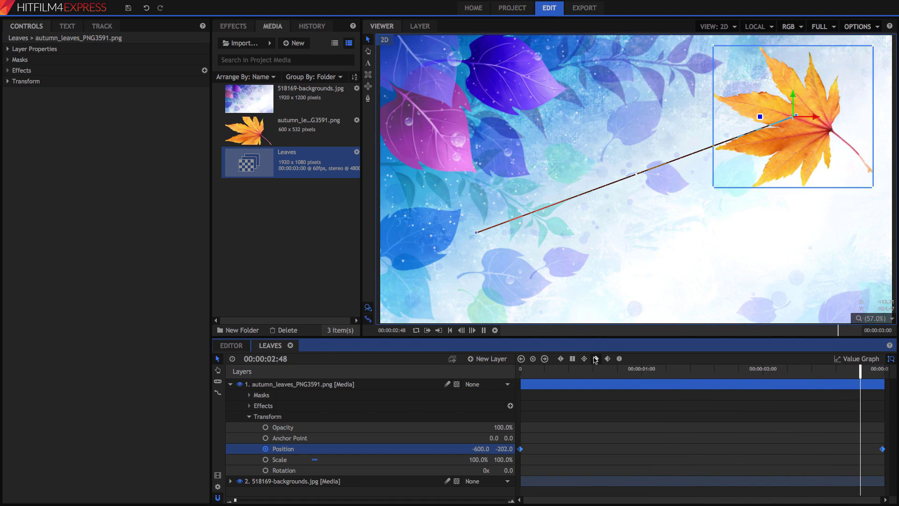
- Apply Smooth Out to the Position keyframe and preview the eased motion from frame 0
click(596, 359)
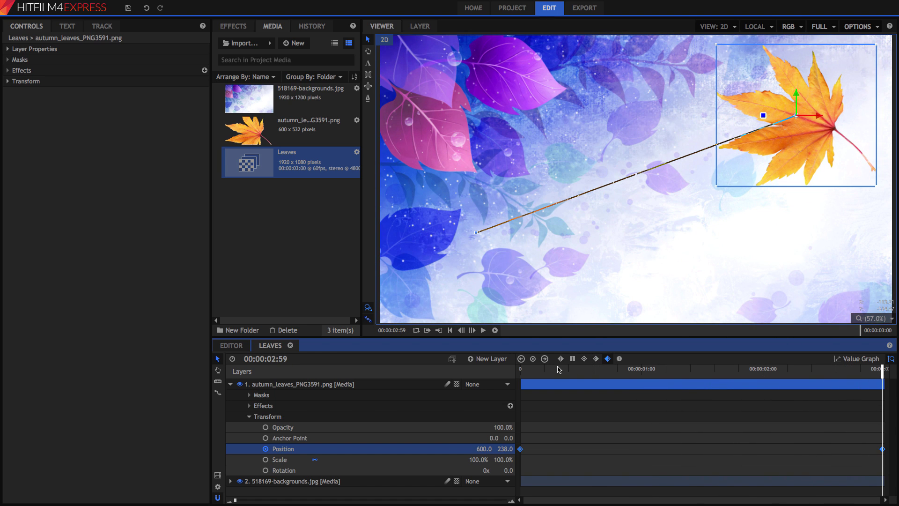
drag(552, 371, 508, 372)
key(space)
click(562, 359)
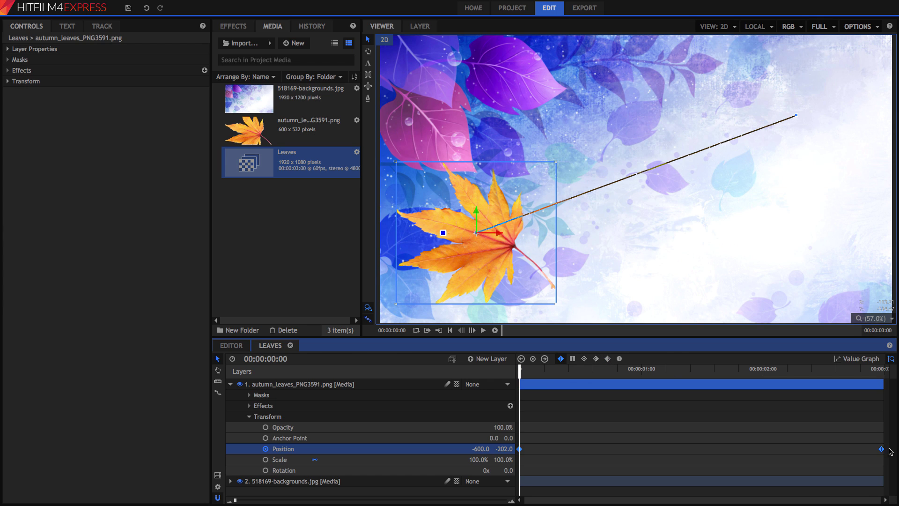
- Convert Position keyframes to manual Bezier, drag the path handles into an upward arc, and play
click(619, 359)
drag(636, 174, 617, 67)
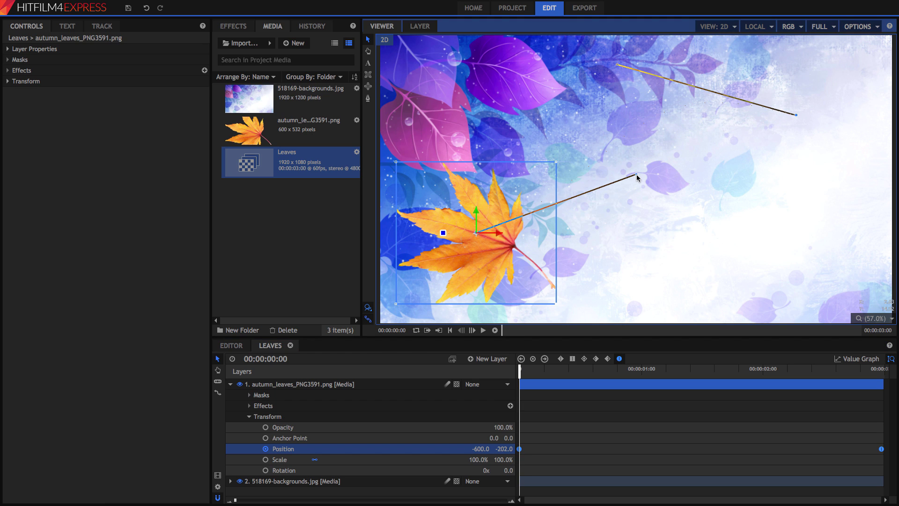
drag(636, 175, 541, 90)
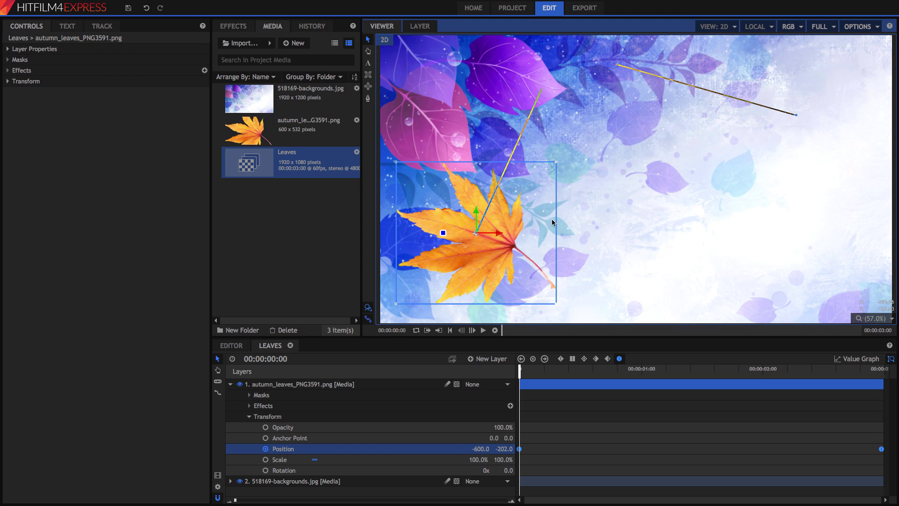
click(556, 404)
key(space)
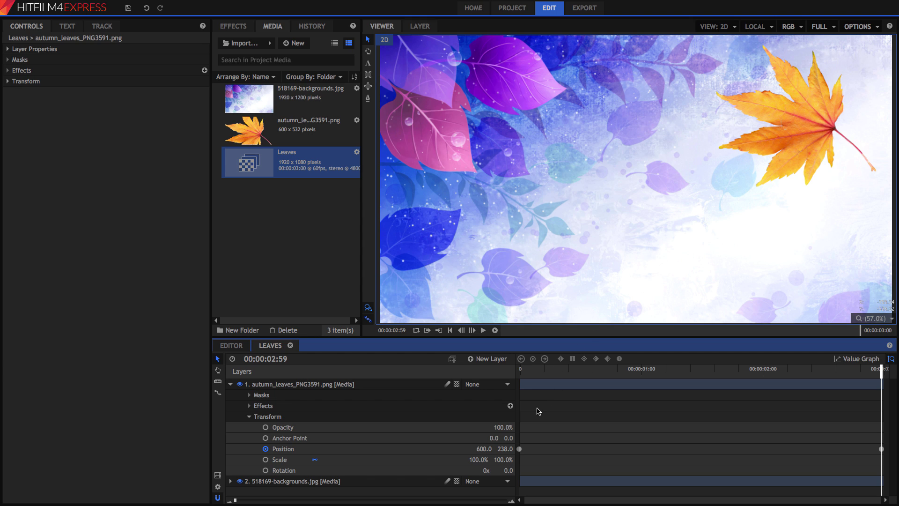
drag(519, 446, 885, 472)
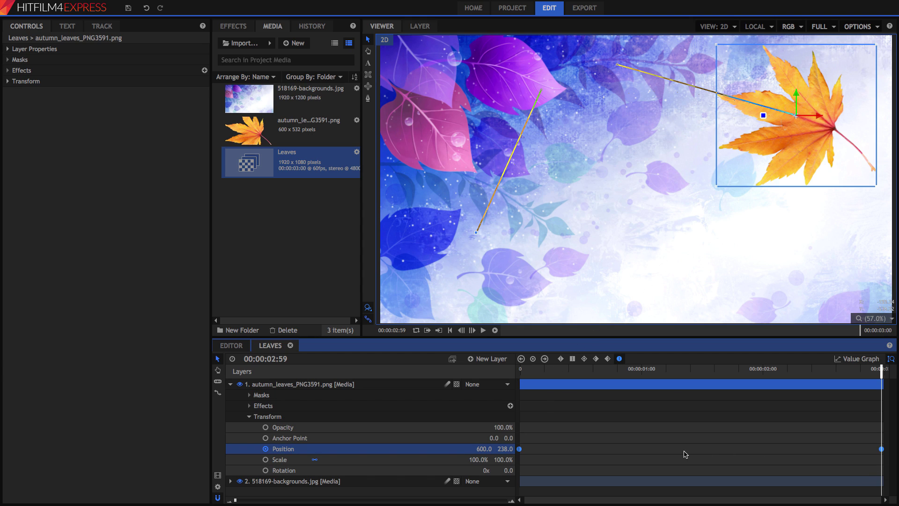
- Set the Position keyframe's temporal interpolation to Linear and play the motion
right_click(519, 449)
mouse_move(539, 434)
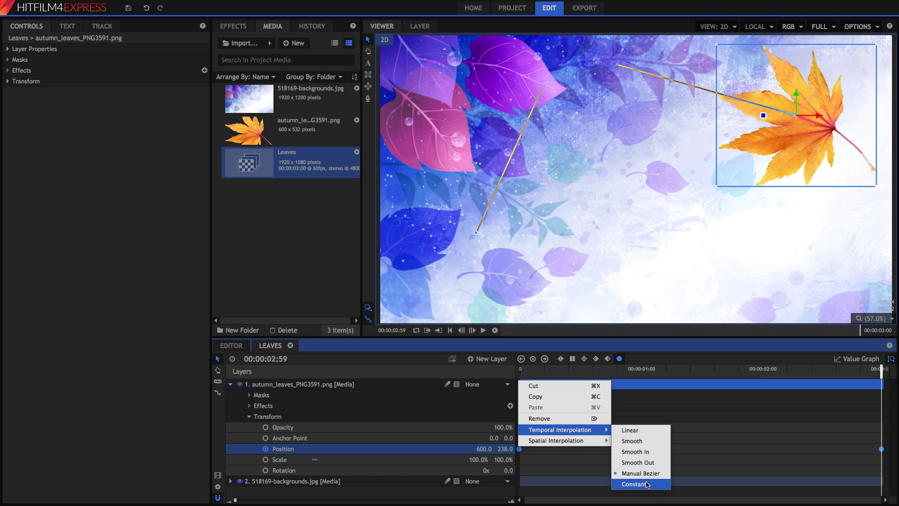
mouse_move(604, 442)
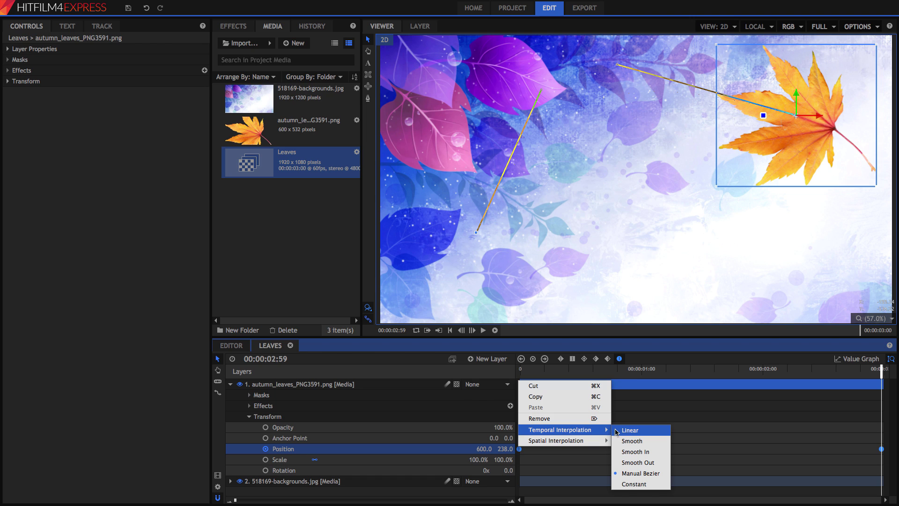
click(630, 430)
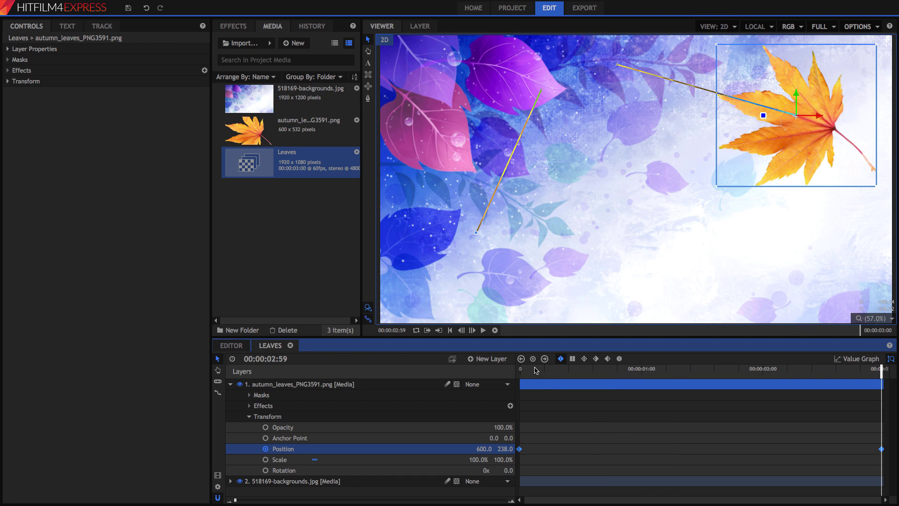
key(space)
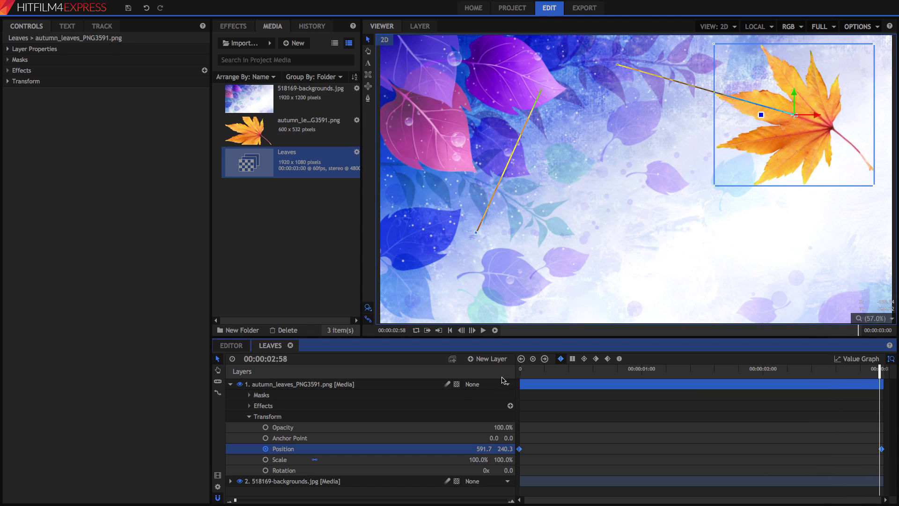
- Switch the keyframe to Smooth interpolation and preview the leaf's curved arc
right_click(519, 449)
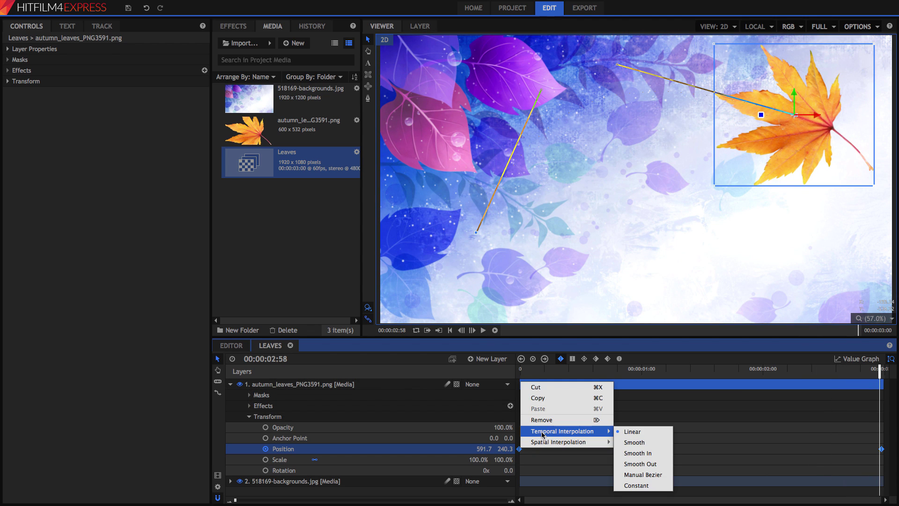
click(648, 442)
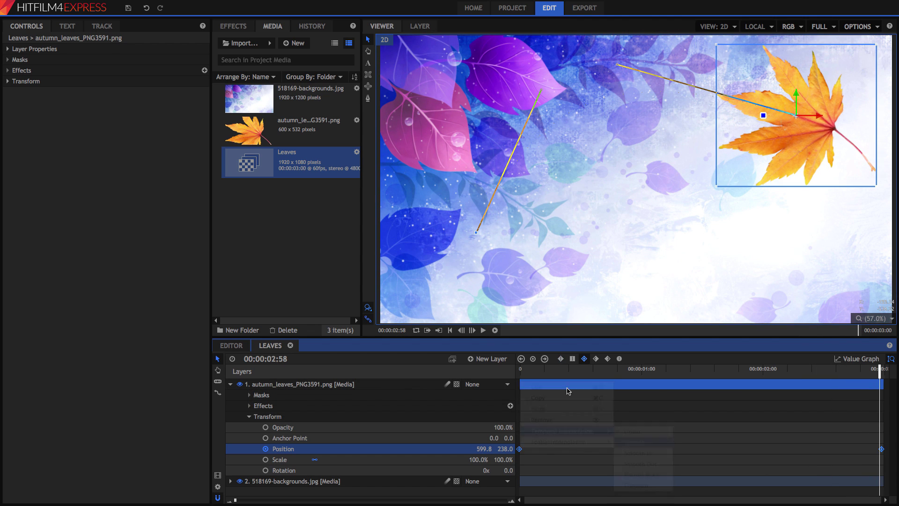
click(538, 370)
key(space)
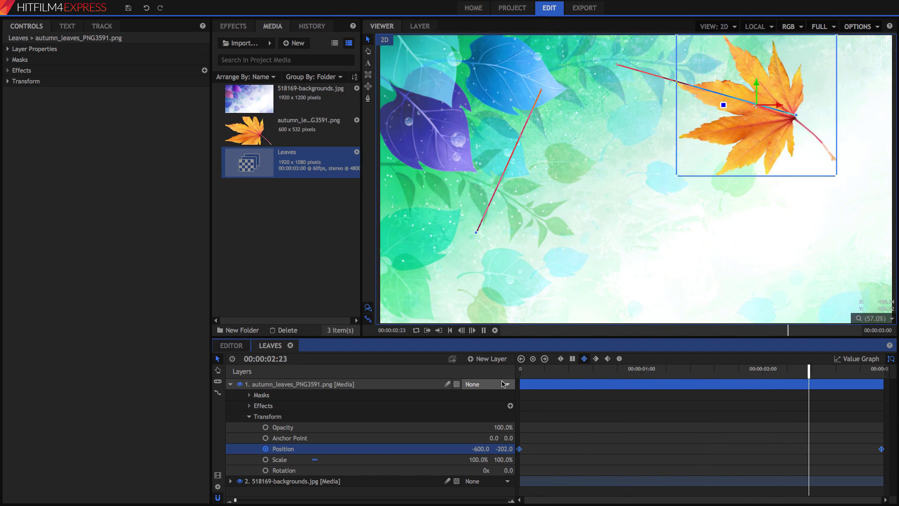
right_click(521, 447)
mouse_move(537, 440)
drag(606, 387, 487, 378)
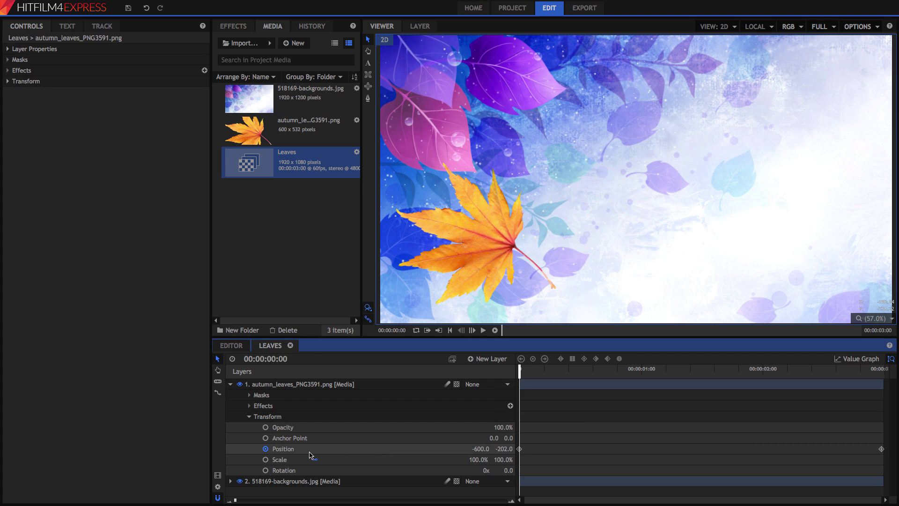
- Set the leaf's Position to 0, 0, keyframe Scale at 100%, and show the Value Graph
click(266, 450)
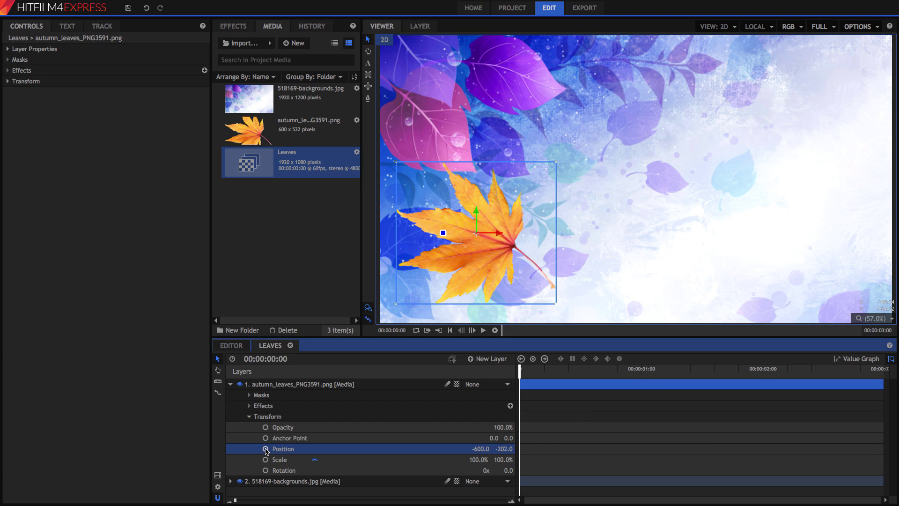
click(477, 449)
text(0)
key(Return)
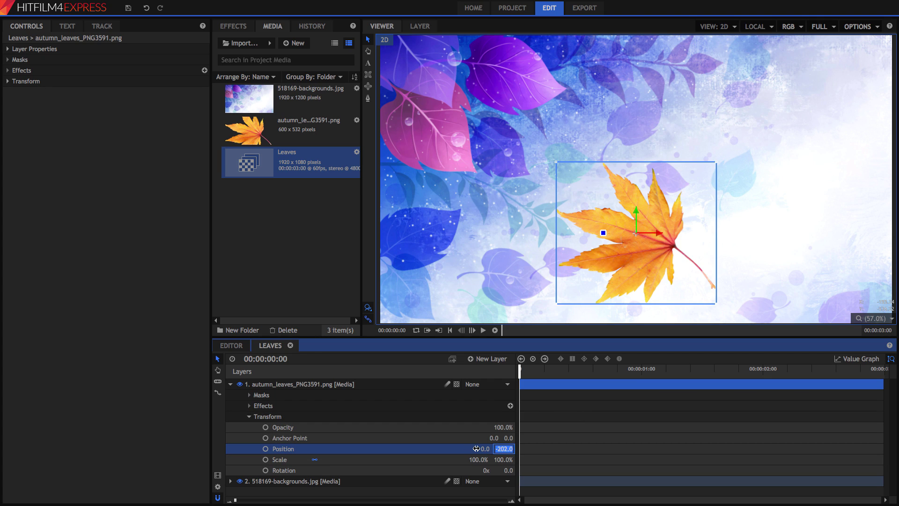
click(504, 448)
text(0)
key(Return)
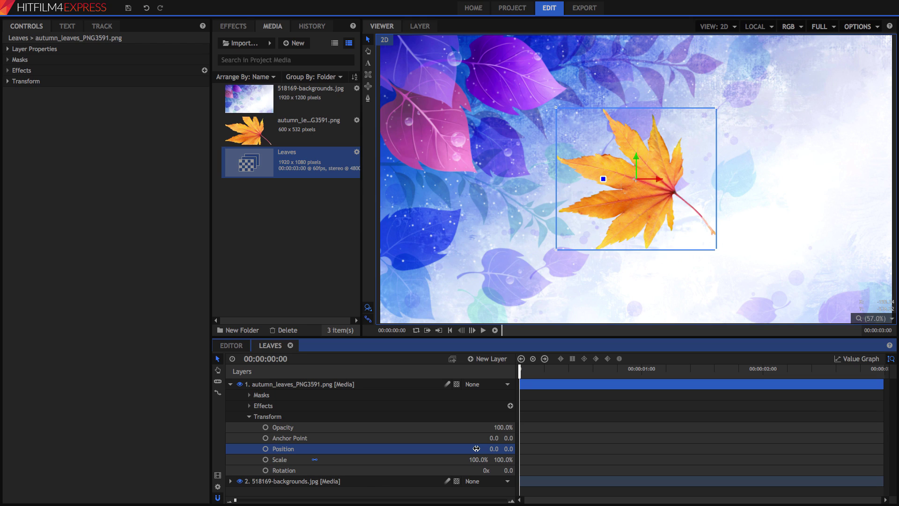
click(265, 459)
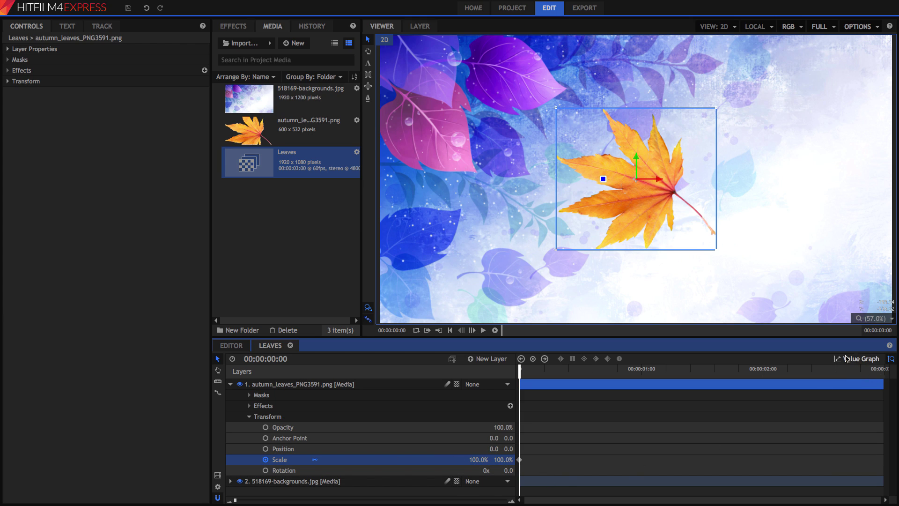
click(860, 360)
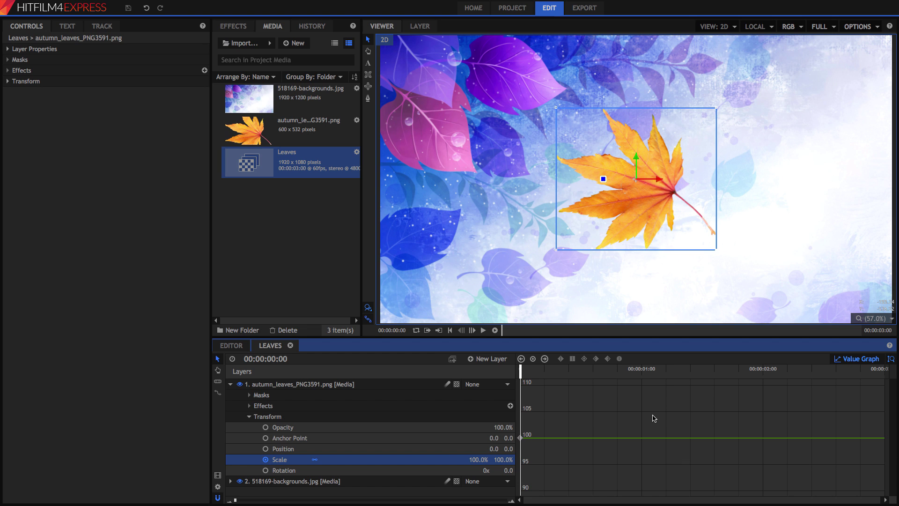
- Keyframe the leaf's Scale at 30% on the first frame and 180% at the composite's end
drag(522, 368, 556, 442)
click(430, 438)
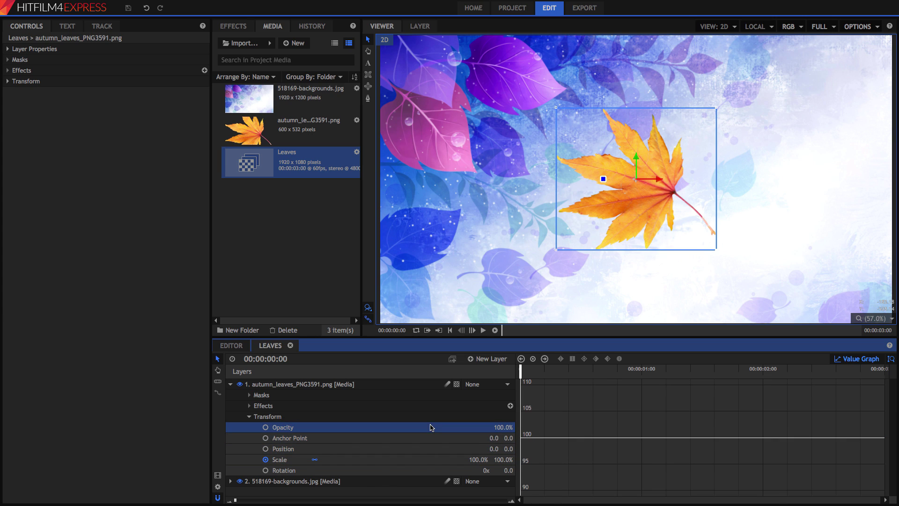
click(409, 459)
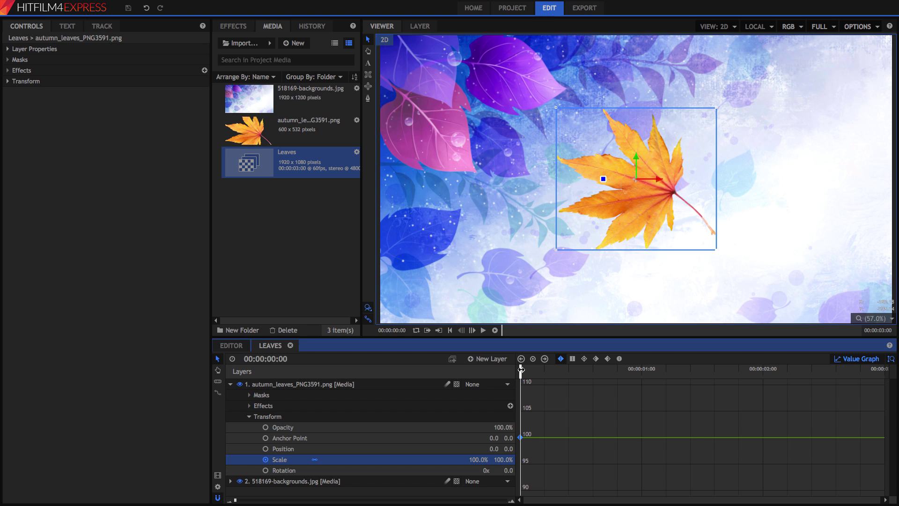
drag(474, 461, 443, 461)
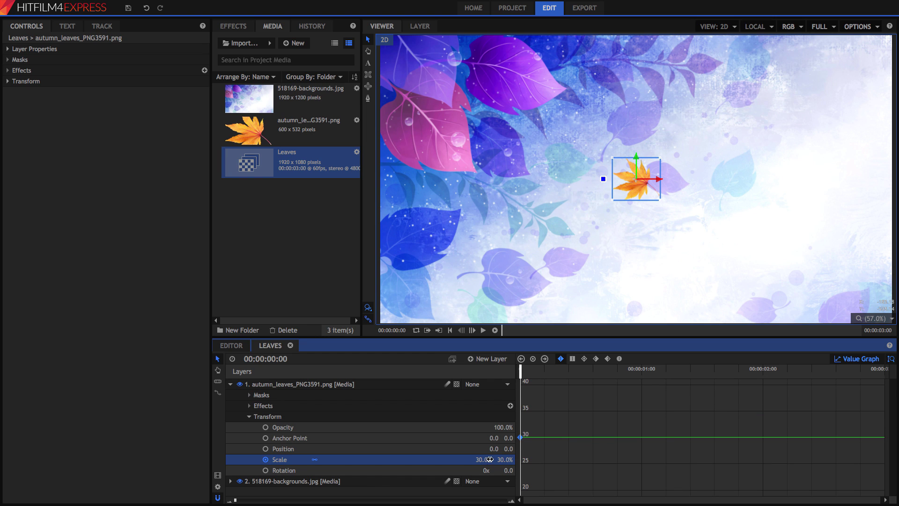
drag(565, 371, 882, 370)
drag(486, 460, 627, 461)
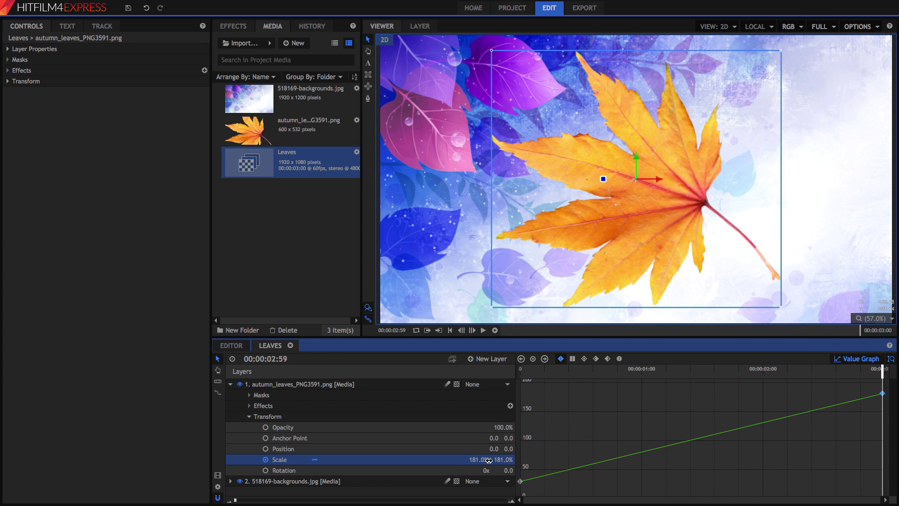
drag(525, 374, 882, 374)
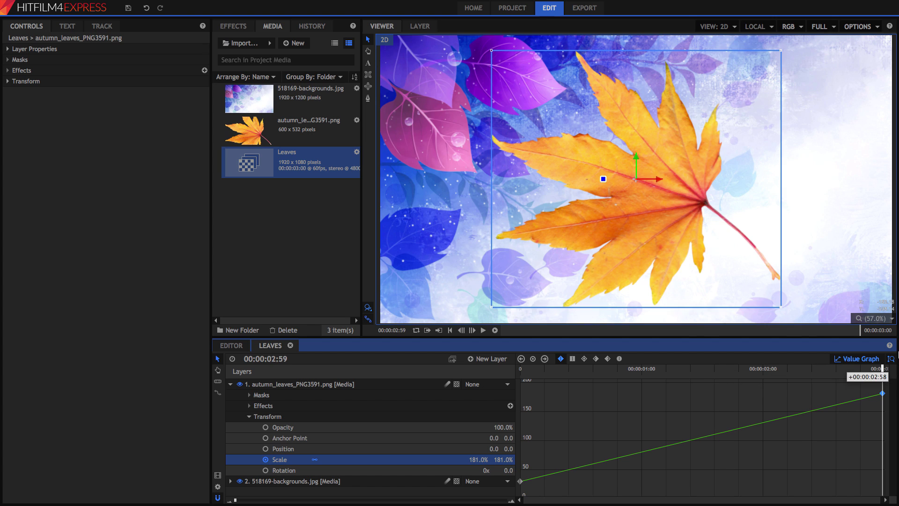
click(554, 373)
drag(554, 372, 519, 372)
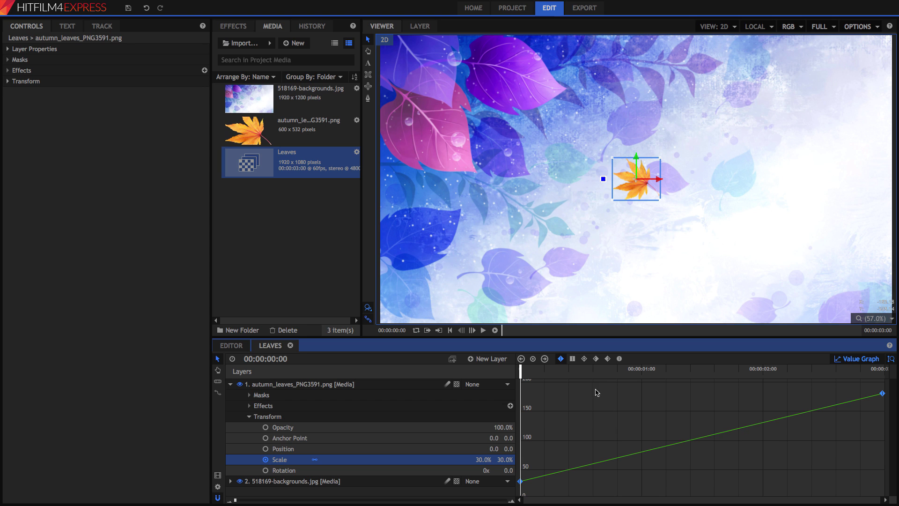
- Try Hold, then Bezier interpolation on the Scale keyframes, previewing each
click(572, 359)
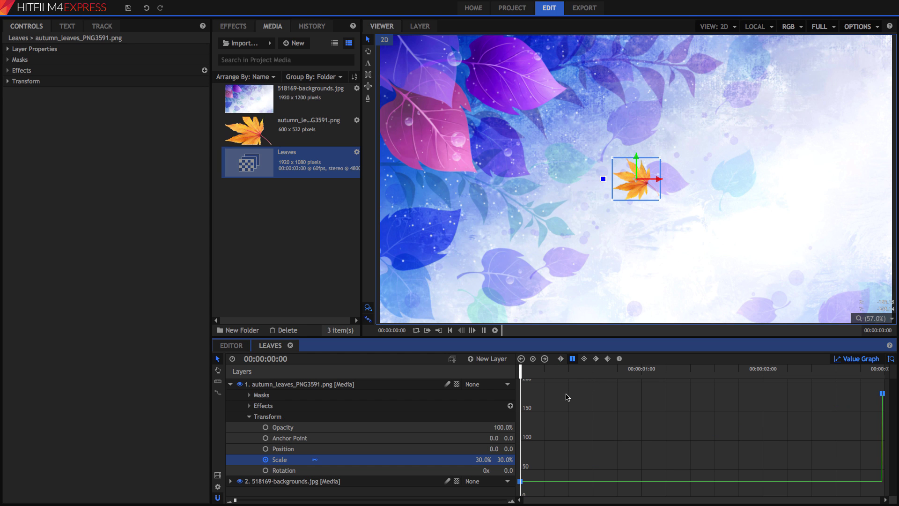
key(space)
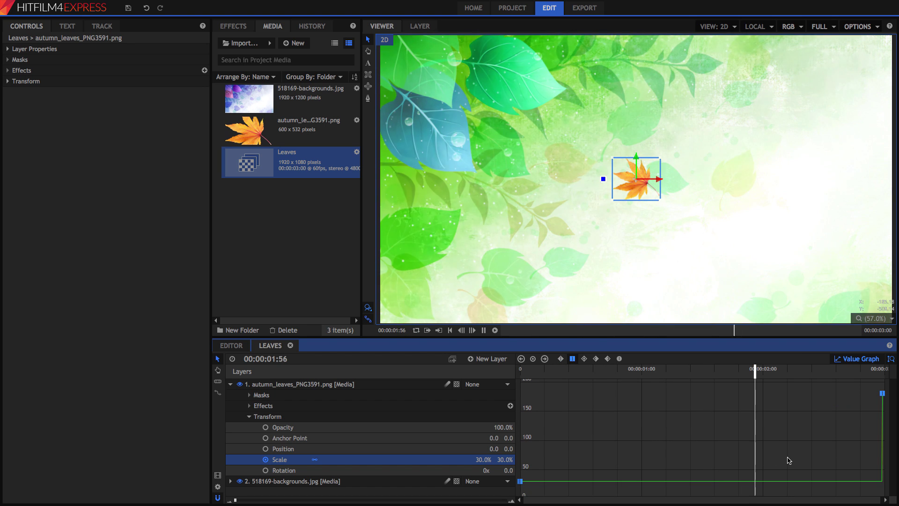
click(584, 359)
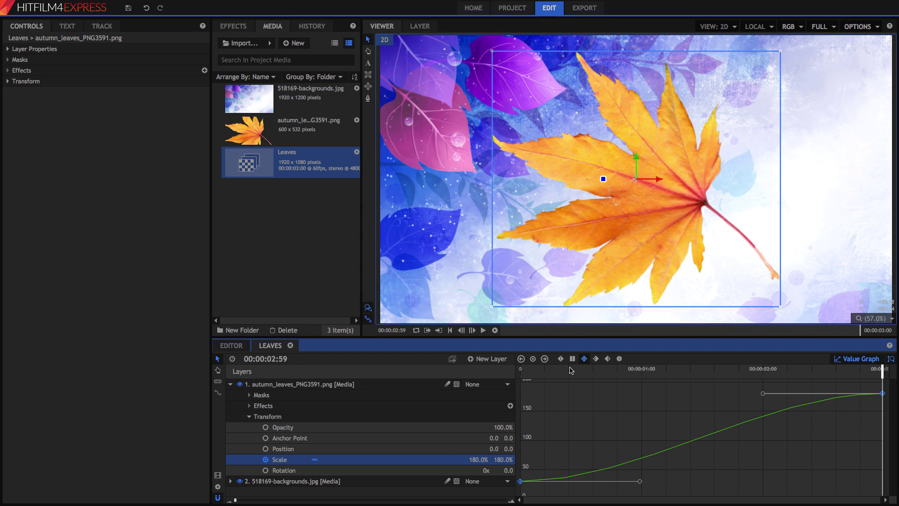
drag(570, 370, 521, 371)
key(space)
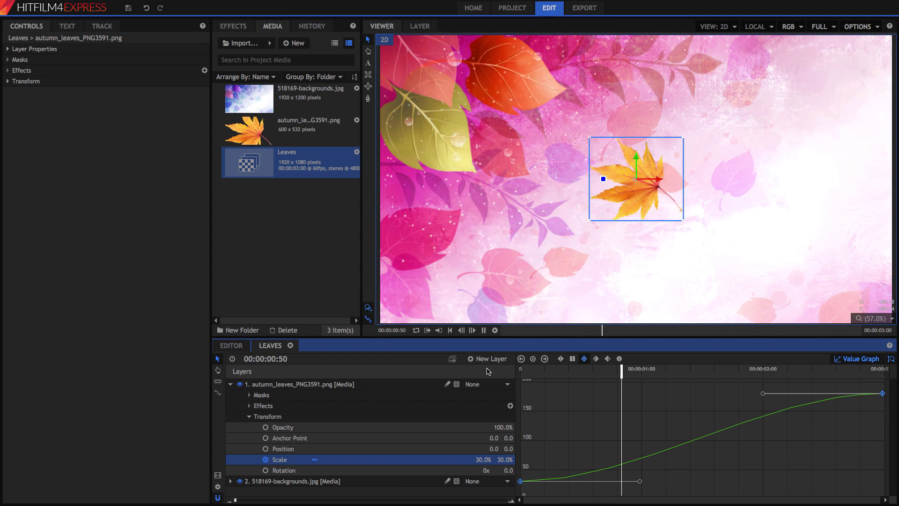
key(space)
- Apply Ease In, Ease Out and Ease In/Out to the Scale keyframes
click(596, 359)
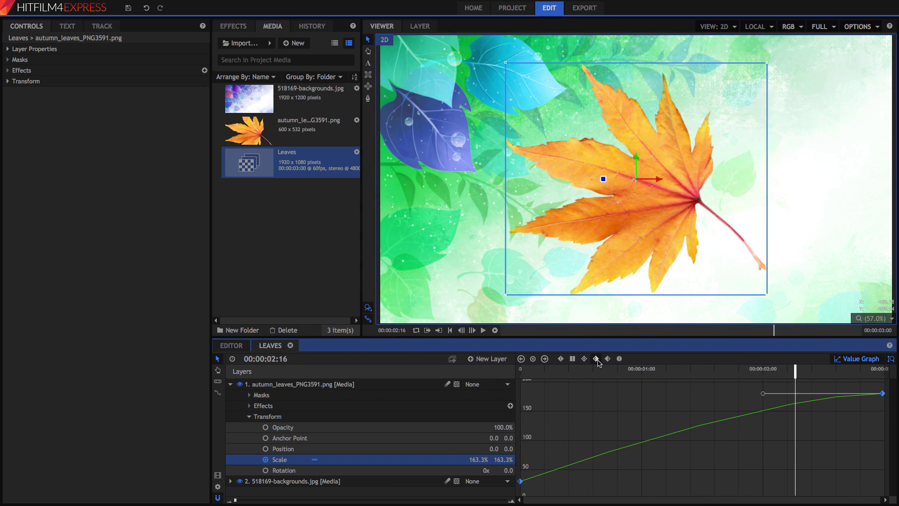
click(607, 359)
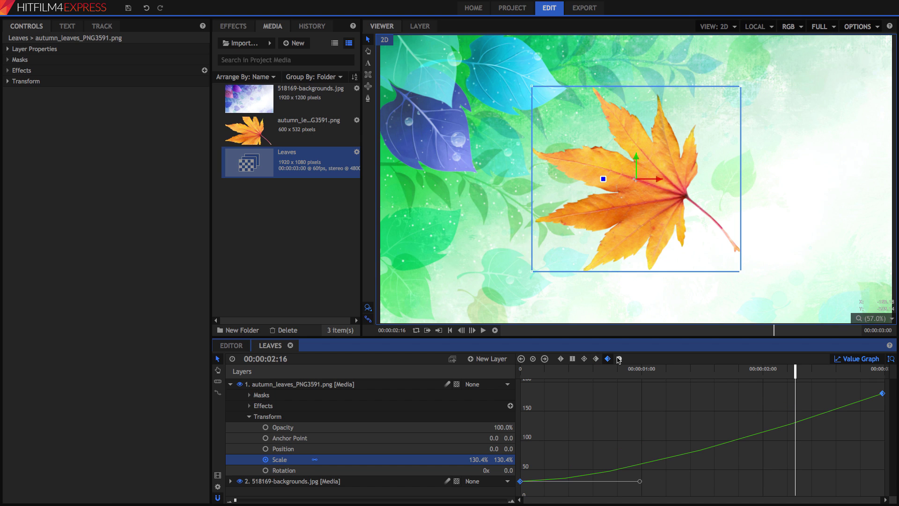
click(619, 359)
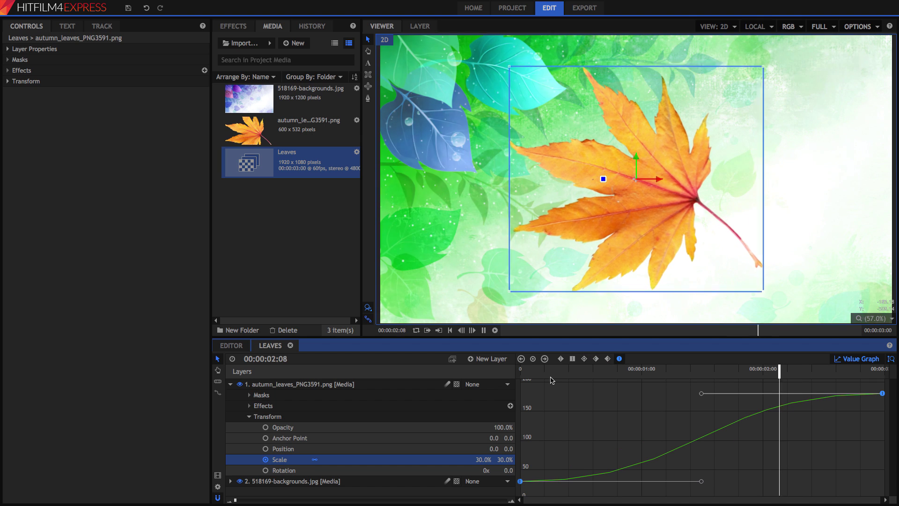
click(517, 370)
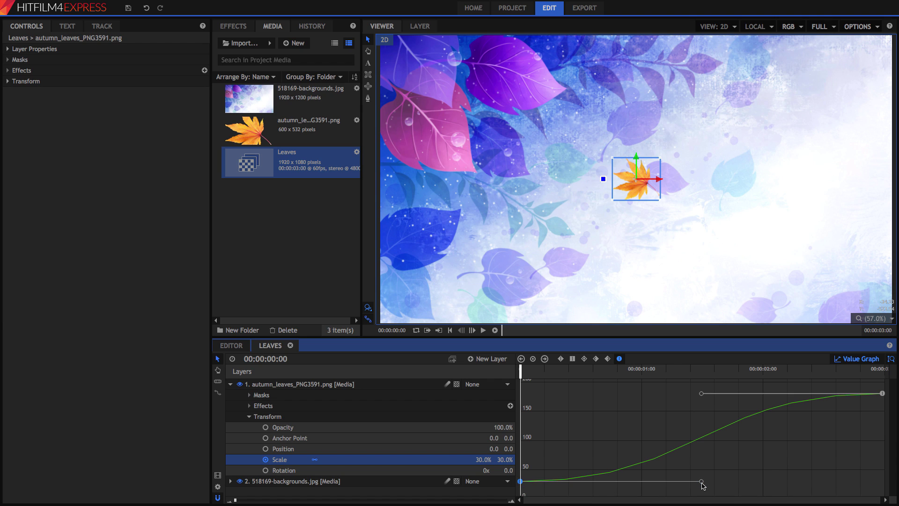
- Drag the Scale Bezier handles to steepen the start and lengthen the ease into 180%
drag(701, 481, 503, 395)
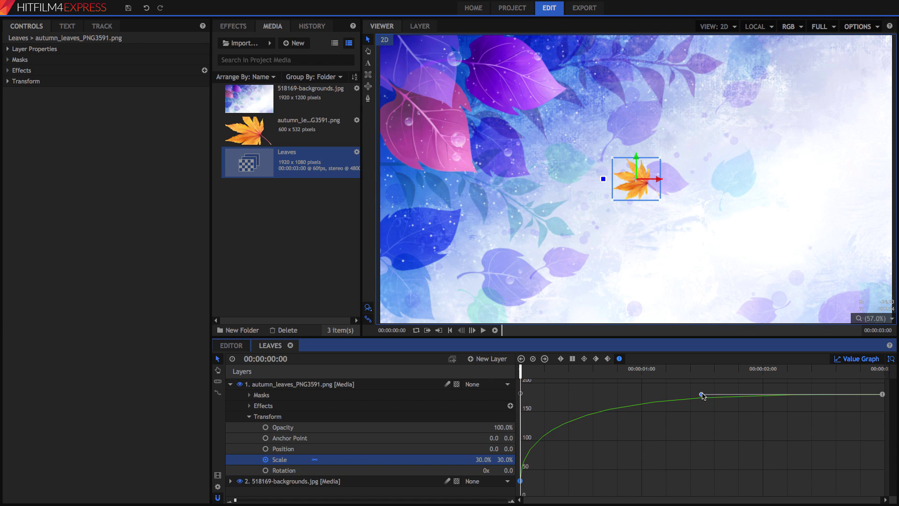
drag(702, 395, 519, 394)
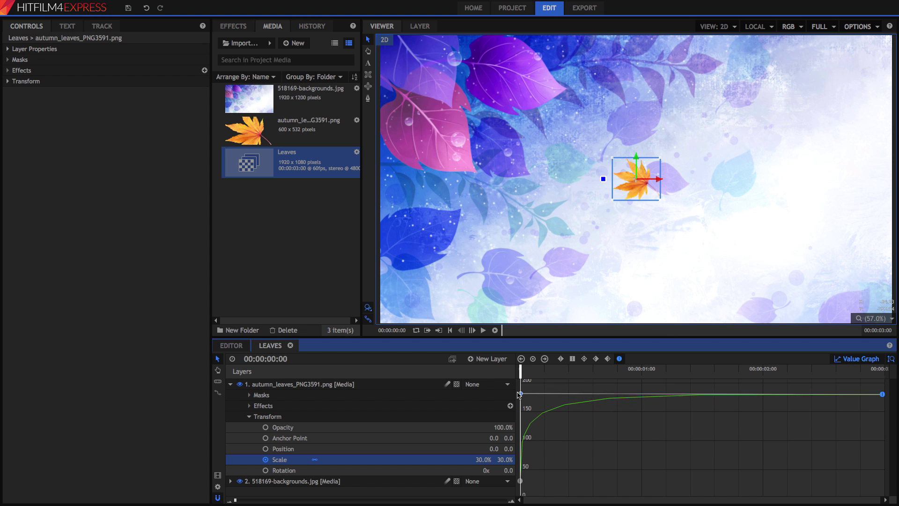
click(484, 330)
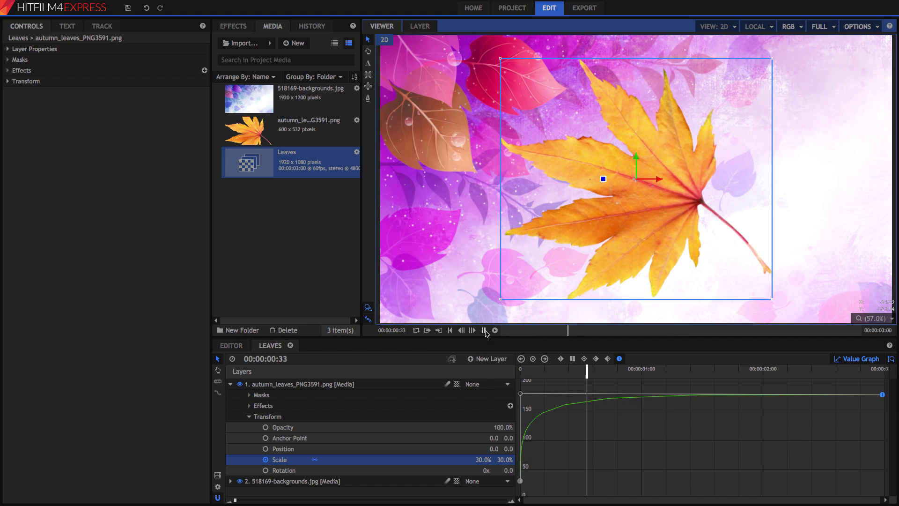
click(484, 330)
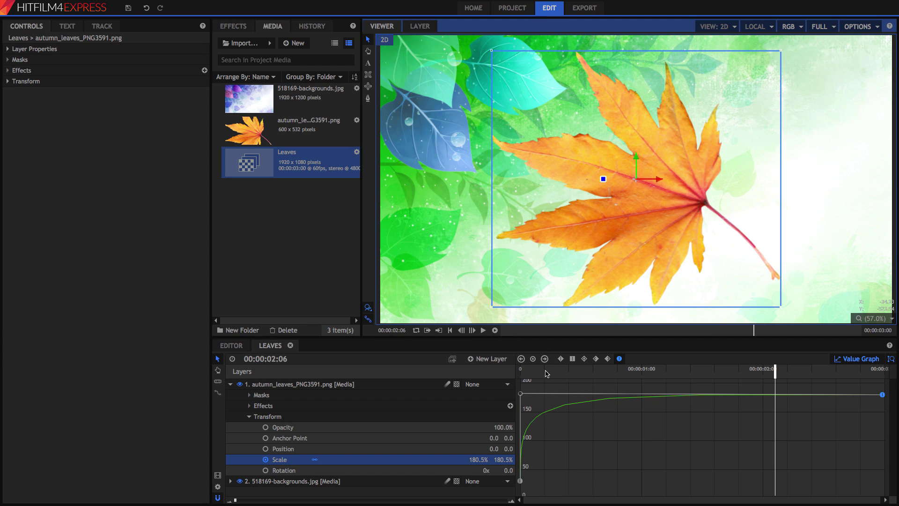
- Soften the first Scale keyframe's initial burst, replay, and go back to the editor timeline
click(520, 395)
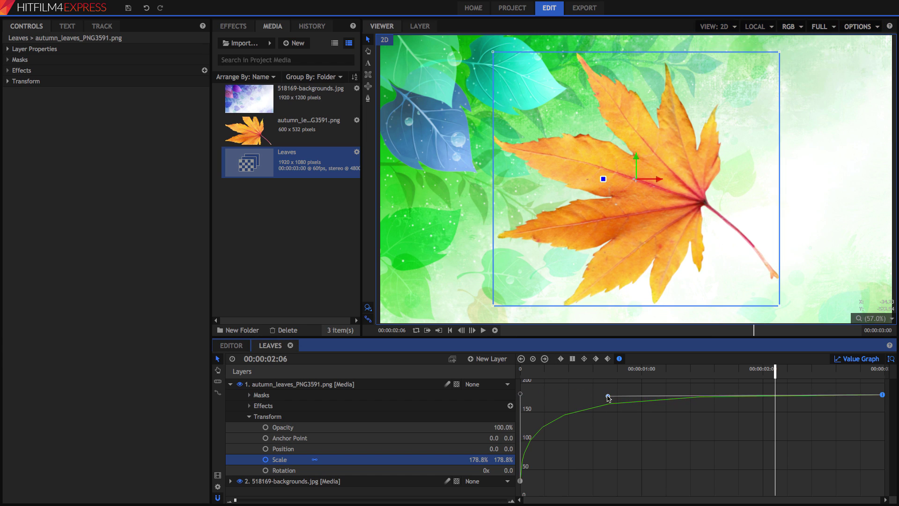
drag(520, 395, 520, 411)
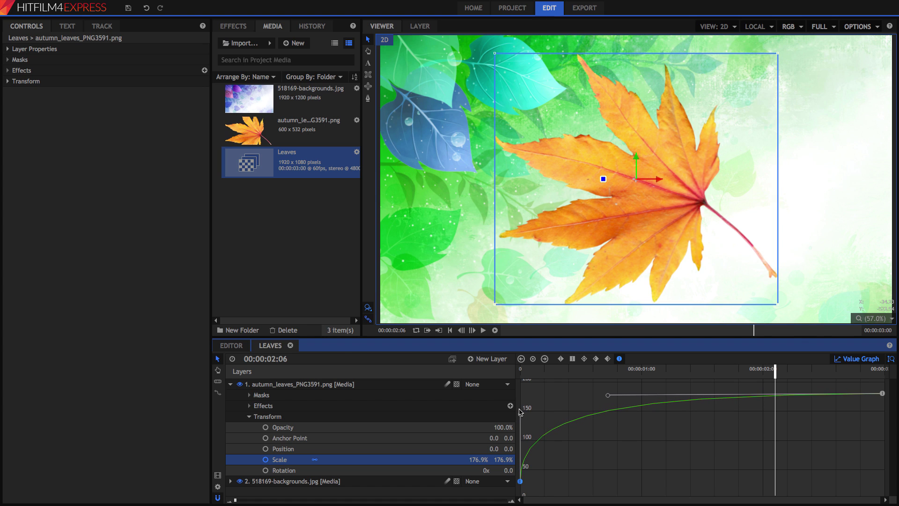
click(535, 372)
key(space)
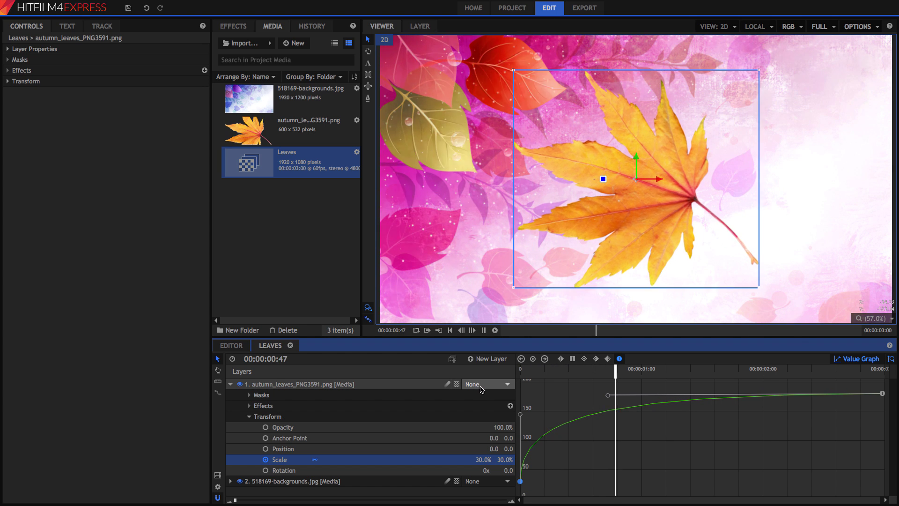
click(573, 402)
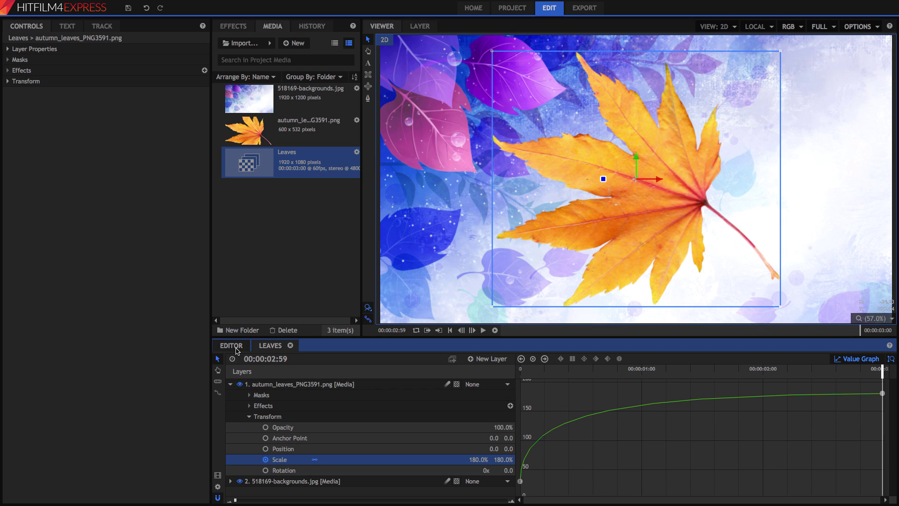
click(237, 351)
- Keyframe the Leaves clip's Opacity at 100%, 37% around 1.5 s, and about 74% near the end
click(338, 422)
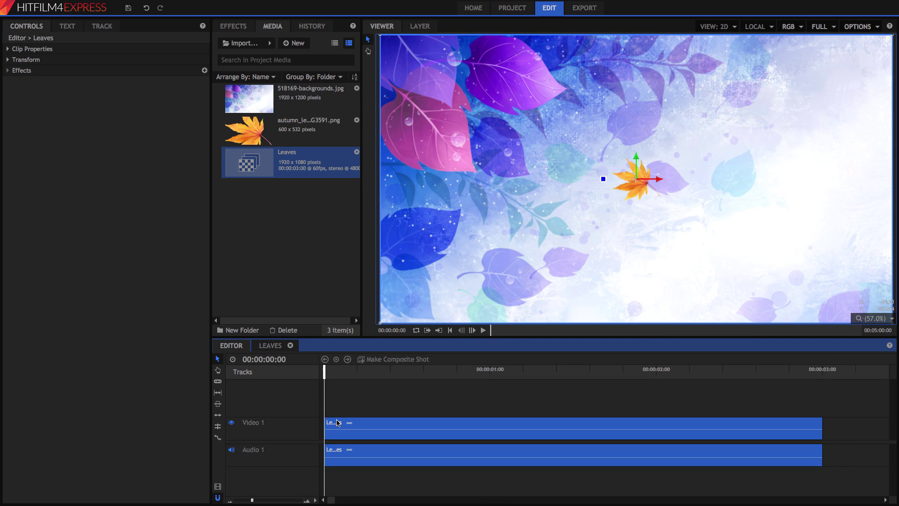
click(348, 408)
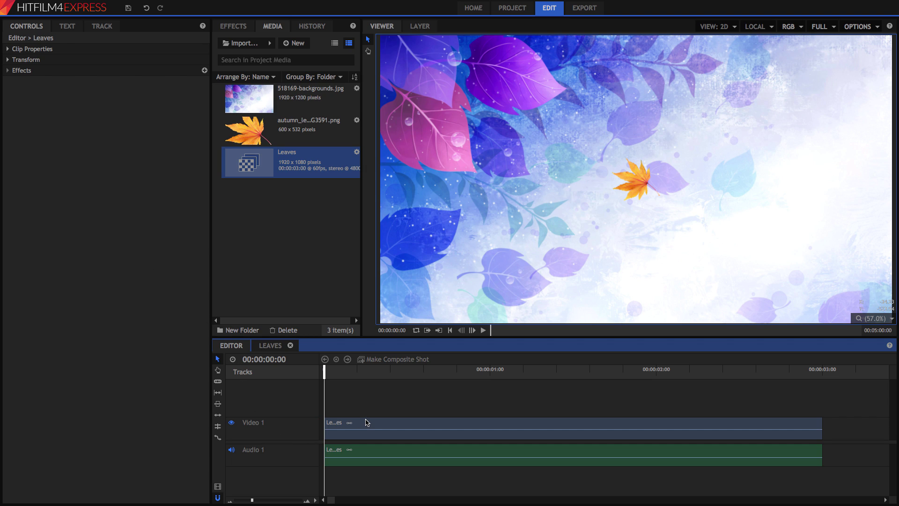
click(337, 423)
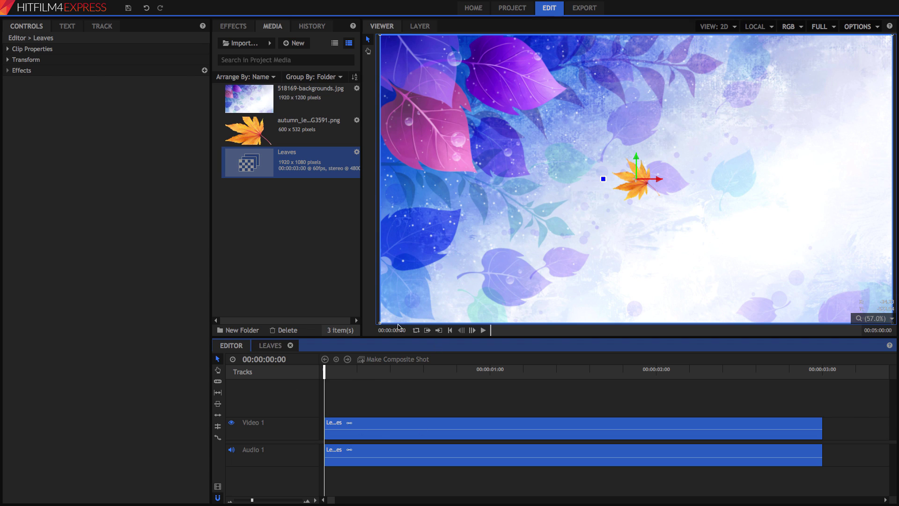
click(7, 59)
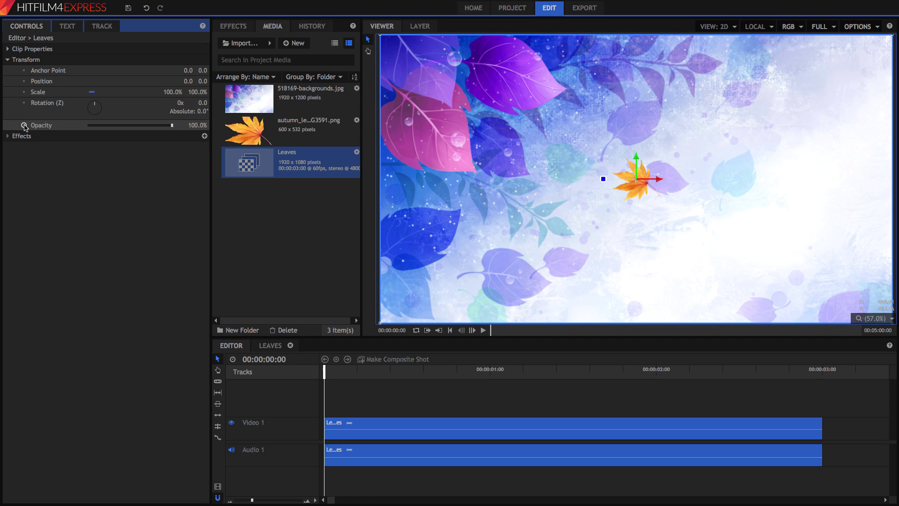
click(24, 125)
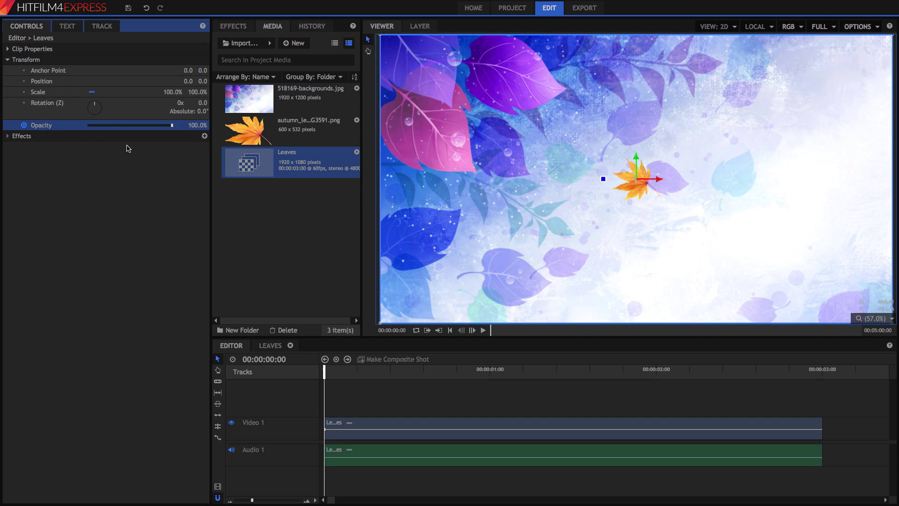
drag(348, 370, 539, 370)
click(119, 125)
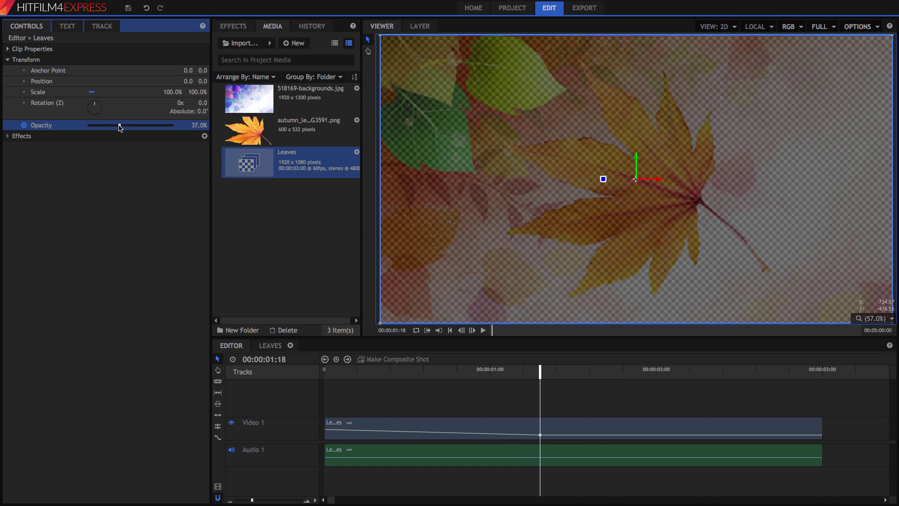
drag(730, 372, 817, 370)
drag(120, 125, 150, 126)
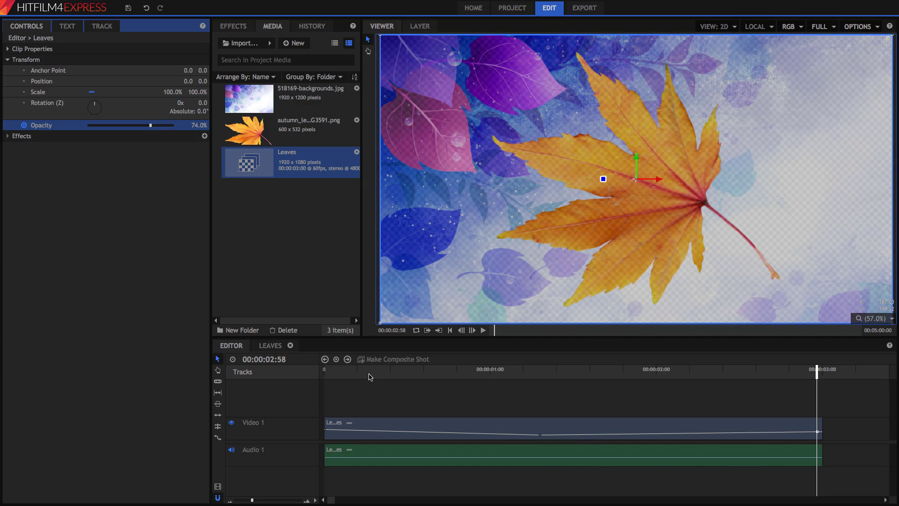
key(space)
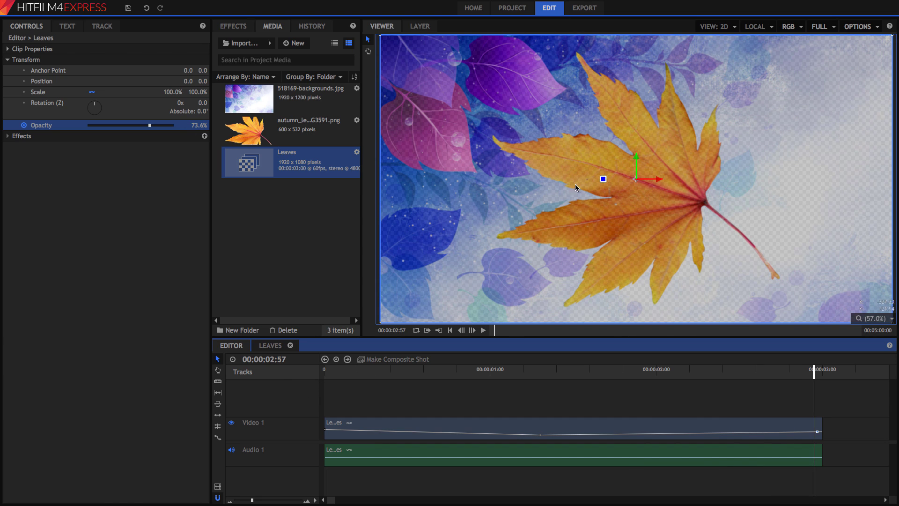
- Turn off the Checkerboard Background and return the playhead to the clip start
click(859, 26)
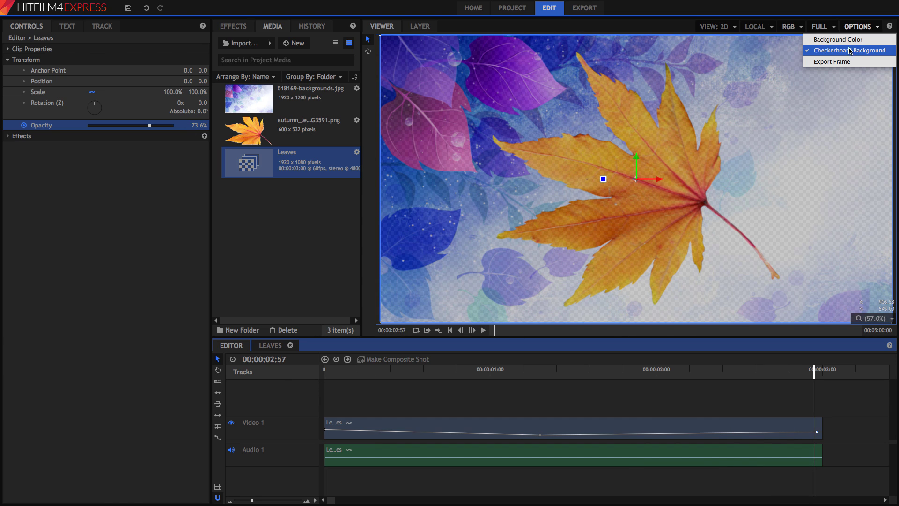
click(850, 50)
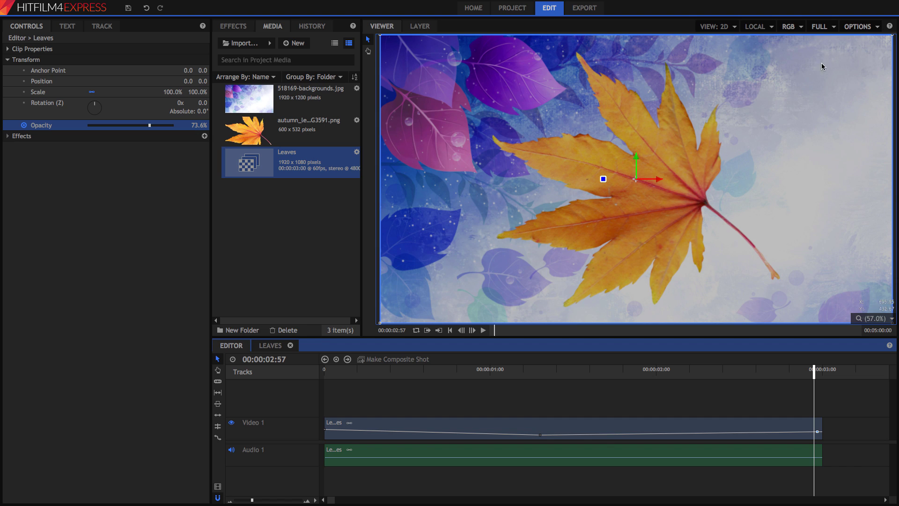
drag(512, 372, 252, 385)
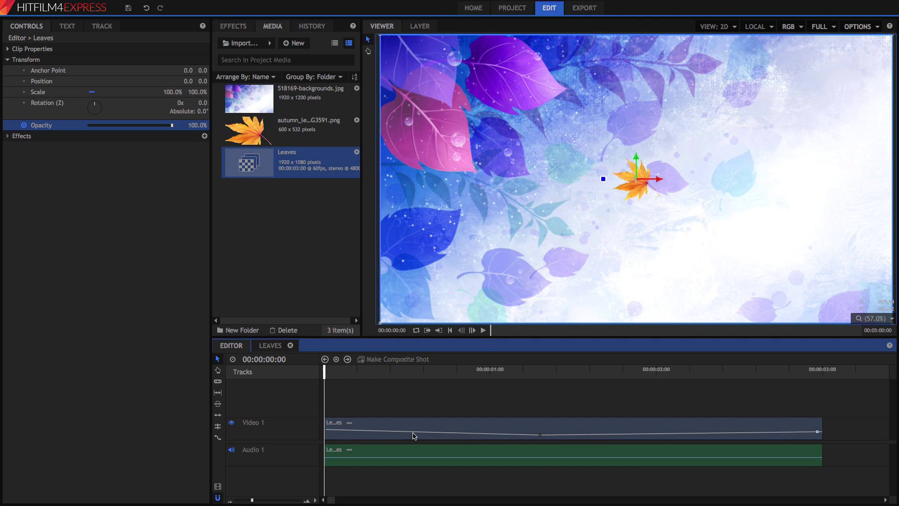
- Lower mid-clip opacity to about 23%, raise the end to about 90%, and nudge audio volume up
key(space)
key(space)
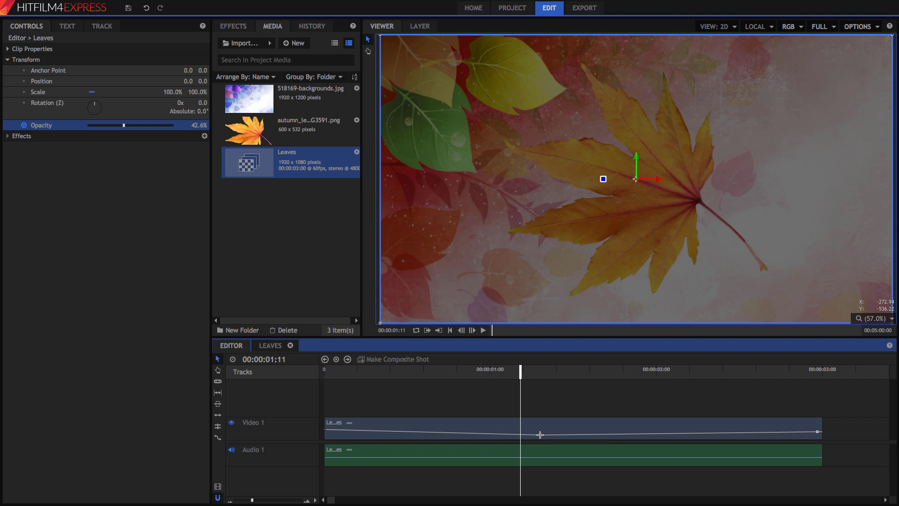
mouse_move(540, 434)
mouse_down()
mouse_move(529, 434)
mouse_move(549, 429)
mouse_move(552, 440)
mouse_move(546, 428)
mouse_move(540, 436)
mouse_up()
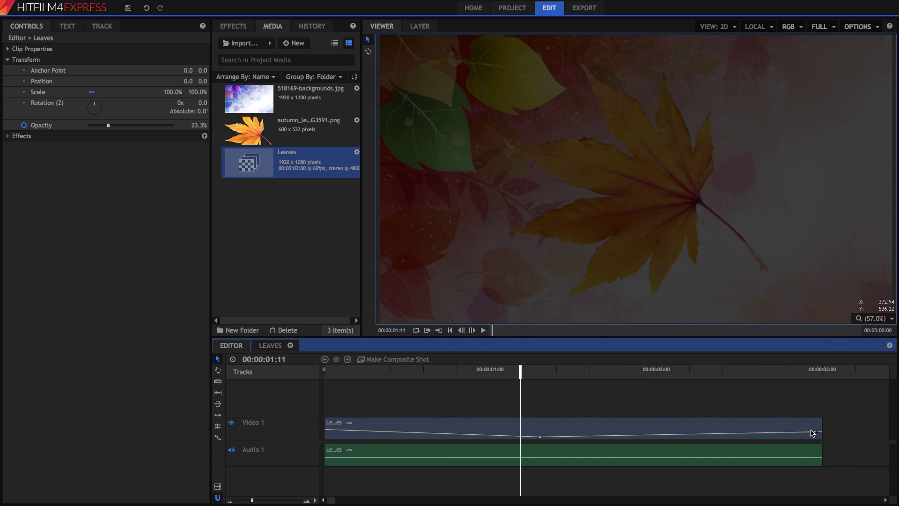
key(space)
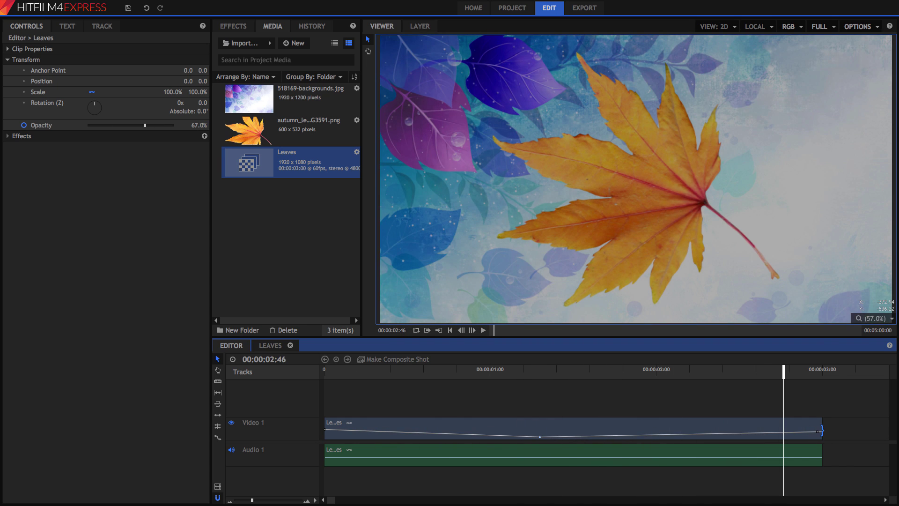
drag(817, 431, 817, 426)
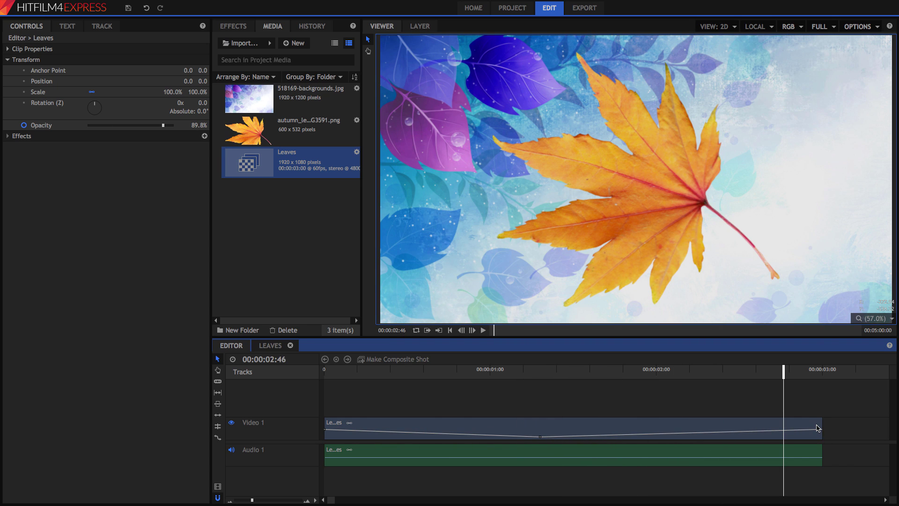
key(space)
drag(701, 375, 315, 394)
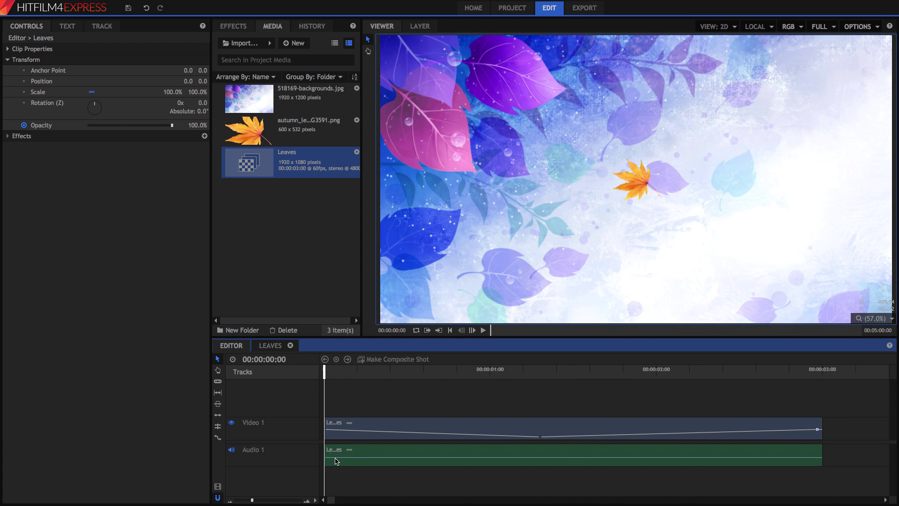
drag(335, 457, 336, 451)
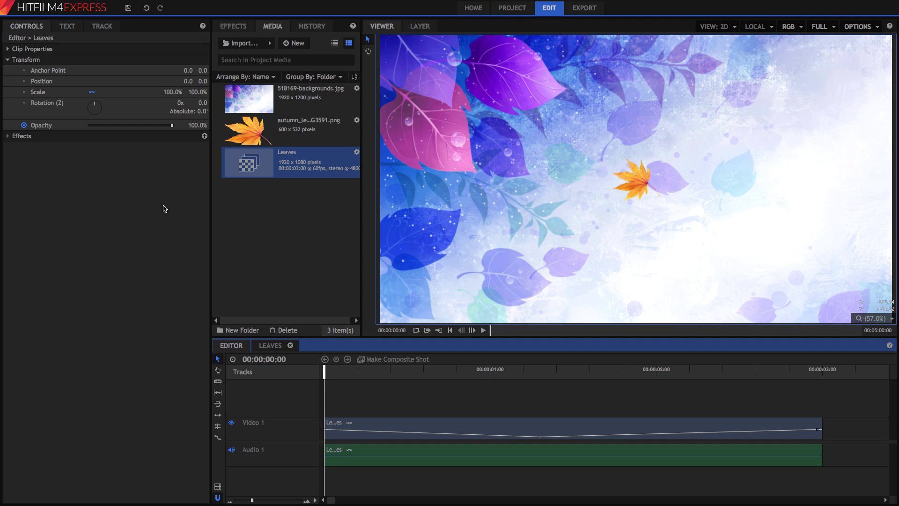
- Keyframe the Leaves audio Level at -18.2dB at 00:00:01:19 and 4.0dB at 00:00:03:00
click(346, 453)
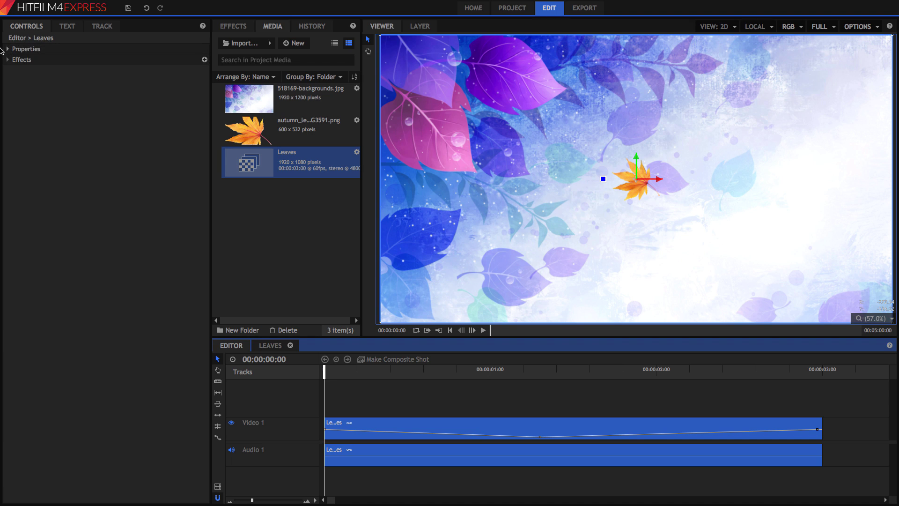
click(7, 49)
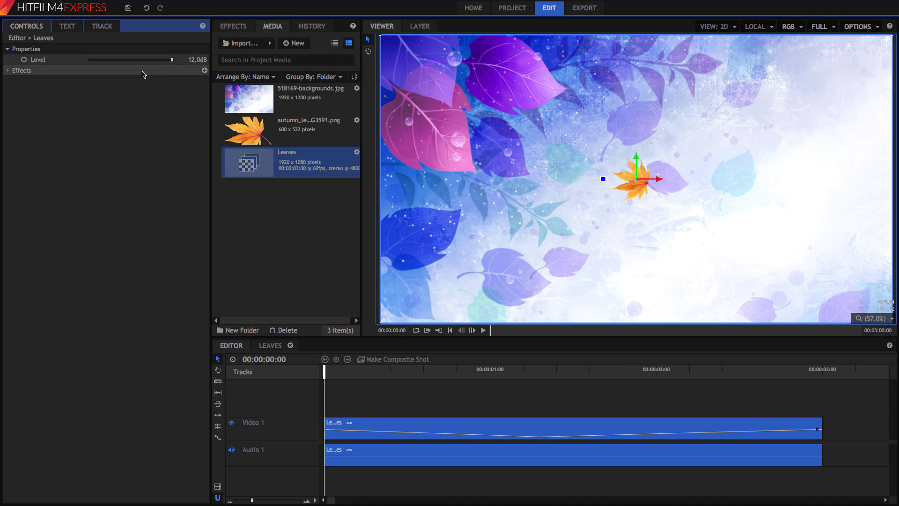
click(23, 61)
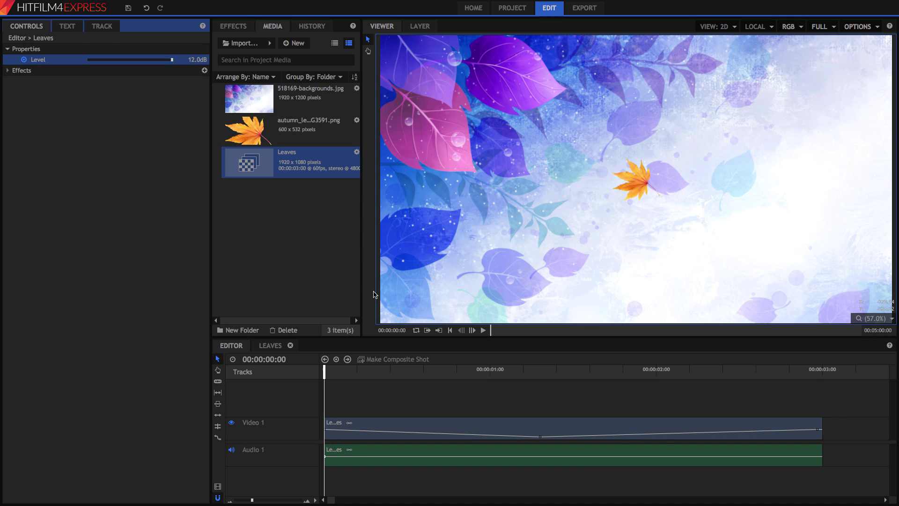
click(542, 371)
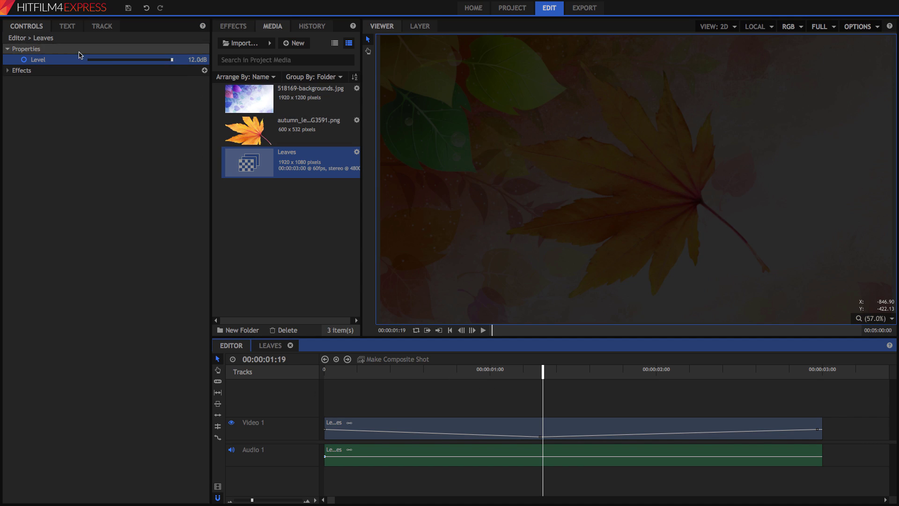
click(137, 60)
click(821, 372)
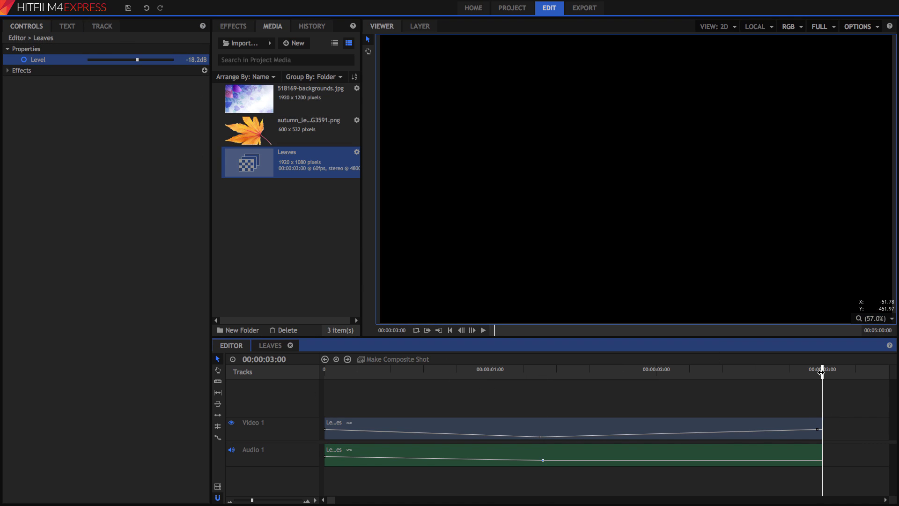
click(164, 59)
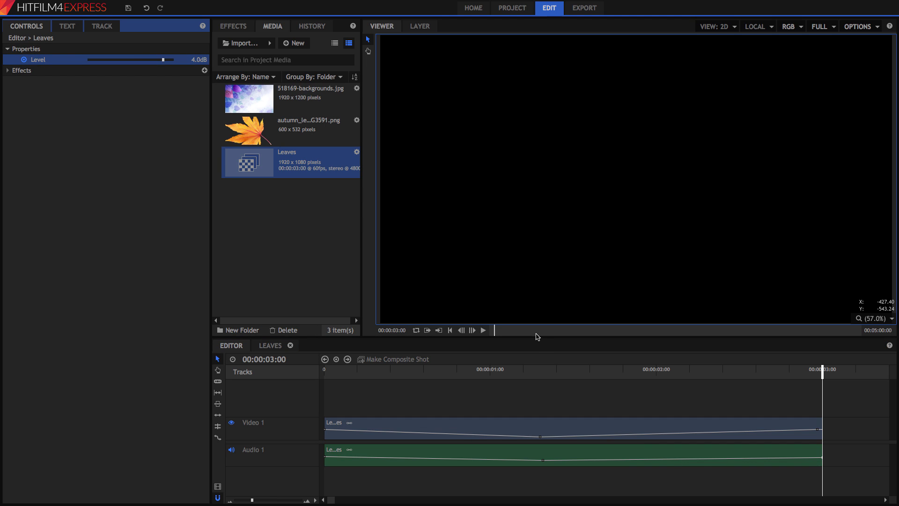
click(544, 461)
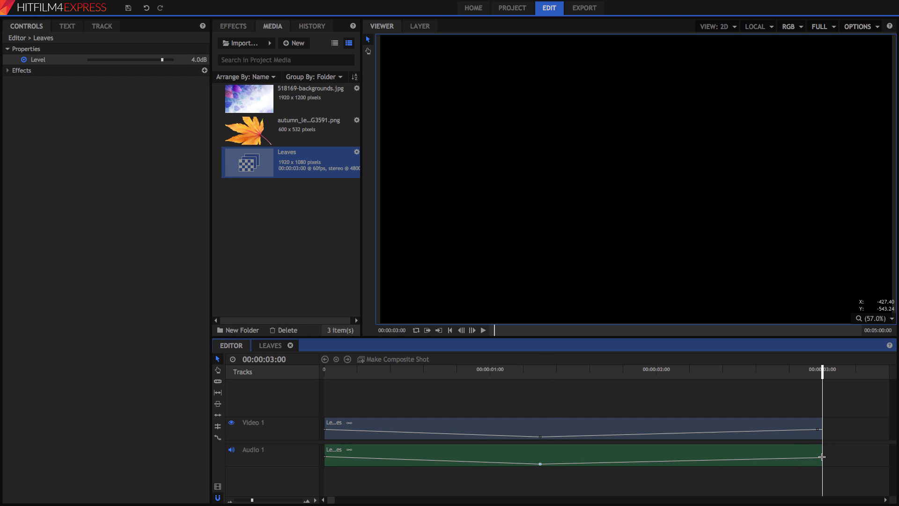
drag(810, 376, 822, 380)
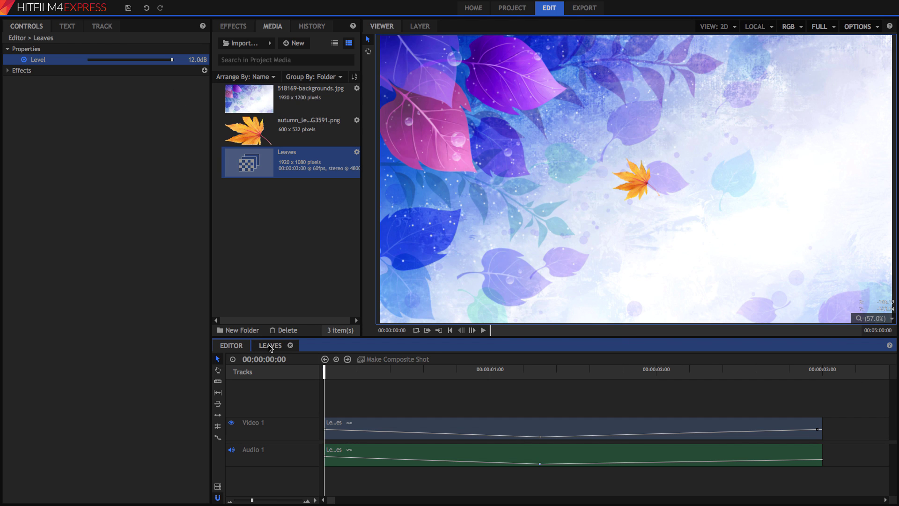
- Tick Motion Blur for autumn_leaves_PNG3591.png in the LEAVES composite and preview the result
click(271, 347)
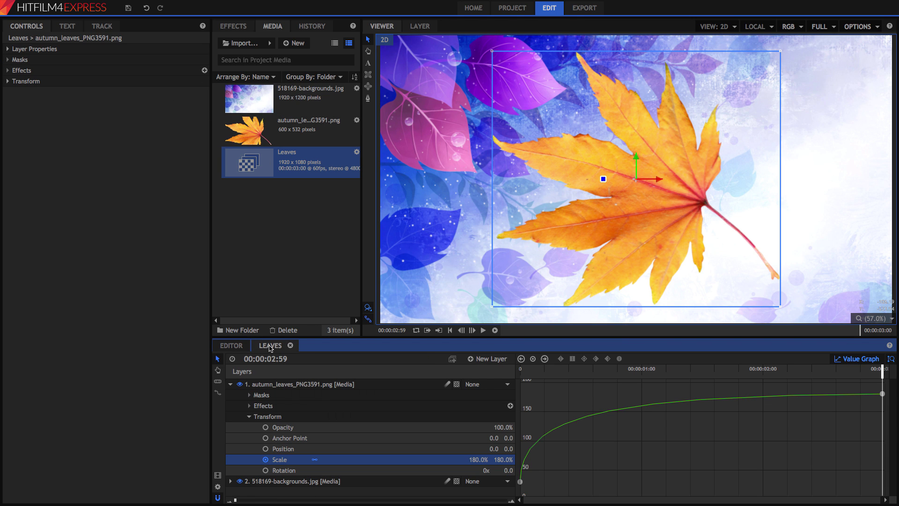
click(329, 396)
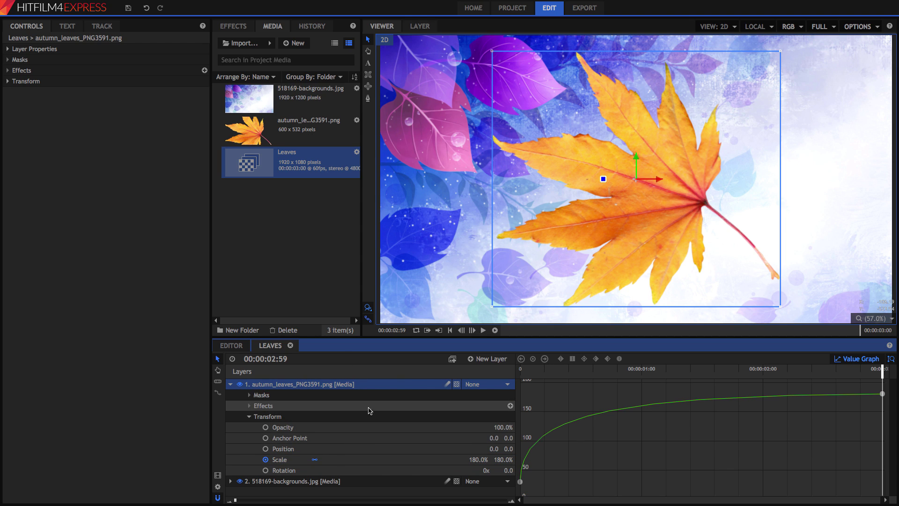
click(7, 49)
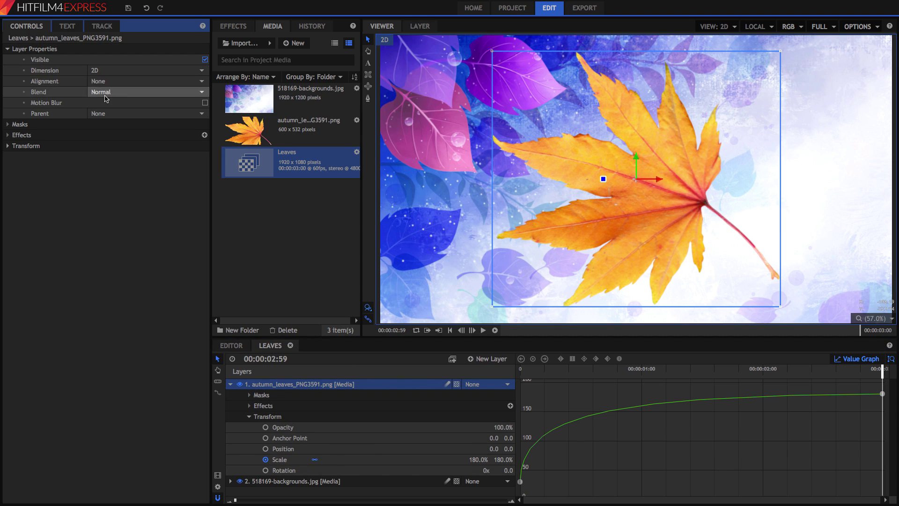
click(204, 103)
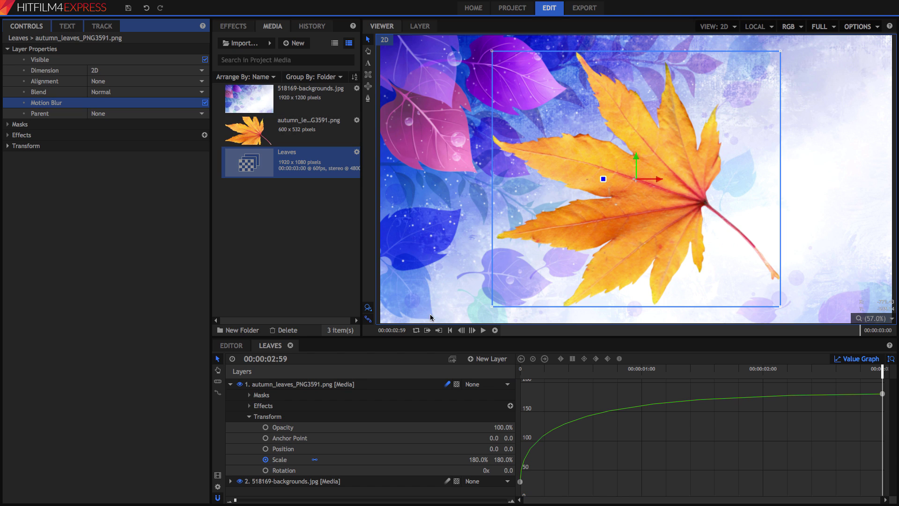
mouse_move(531, 370)
mouse_down()
mouse_move(555, 368)
mouse_move(526, 369)
mouse_up()
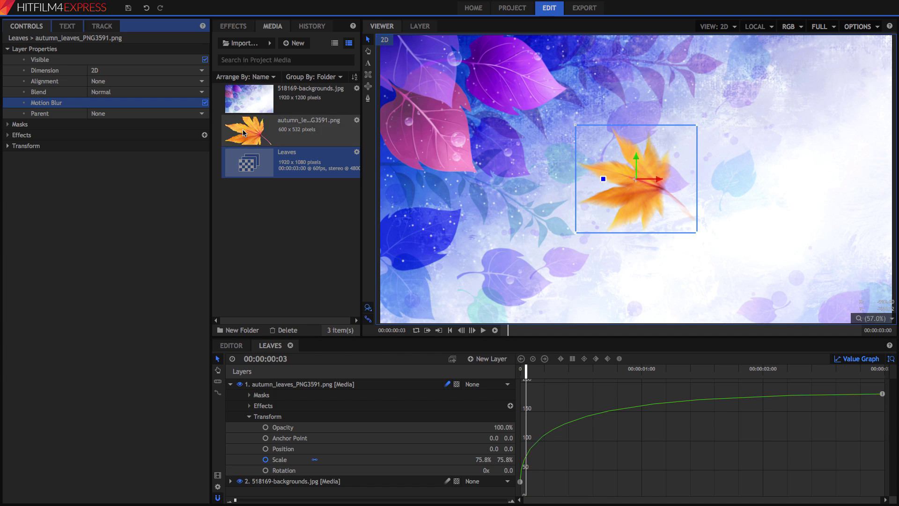
key(space)
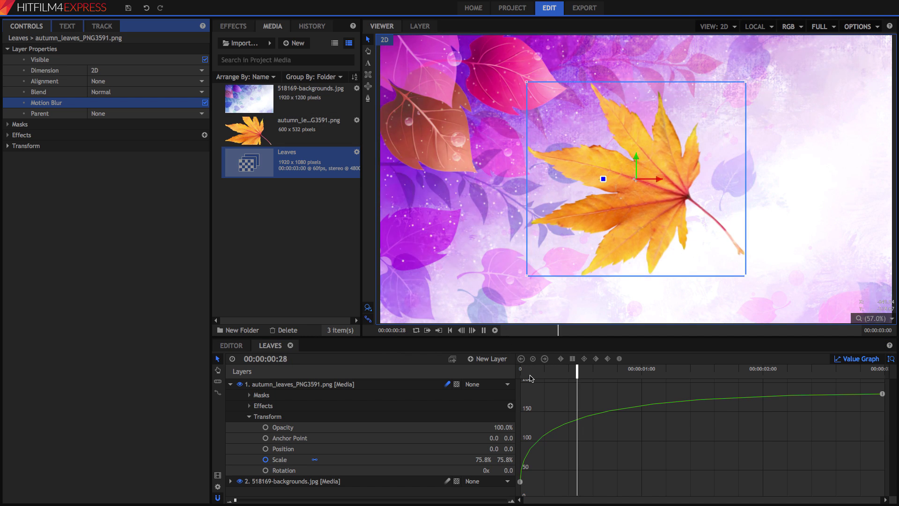
click(522, 368)
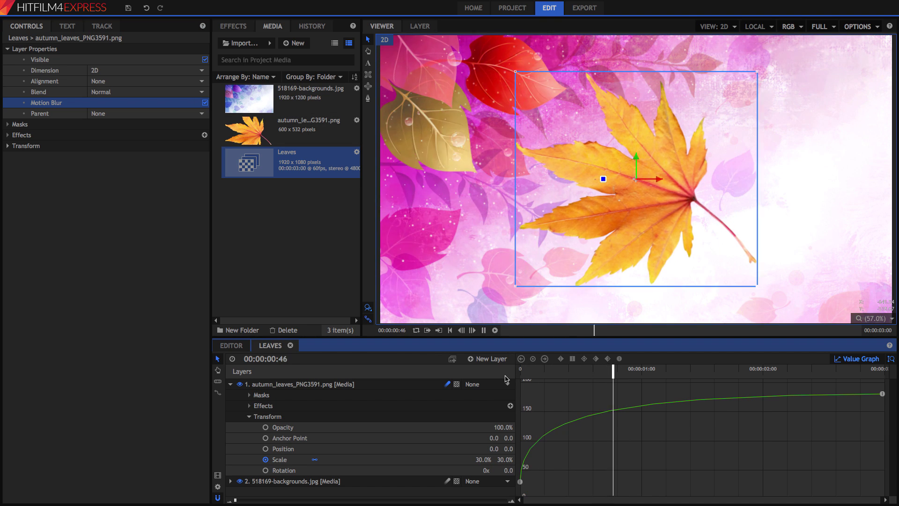